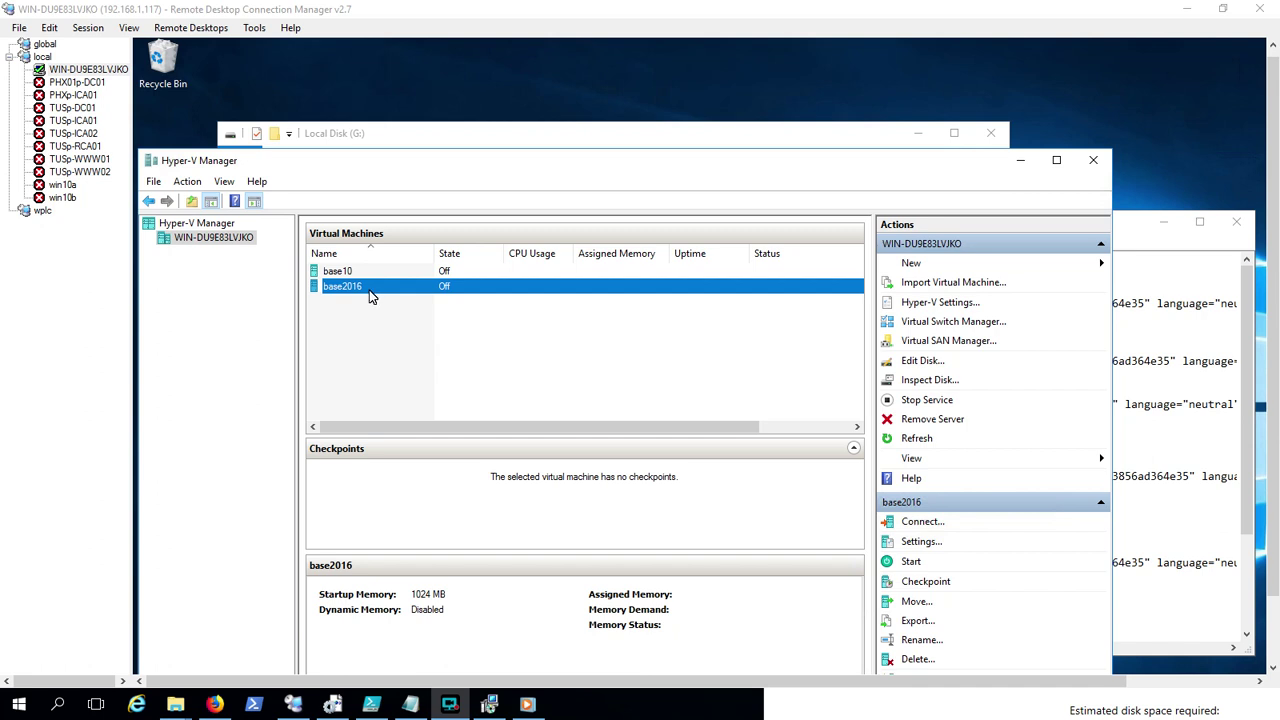
Step: Play the recorded setup video through the Hi there and Customize settings screens, pause it and close the player
click(528, 705)
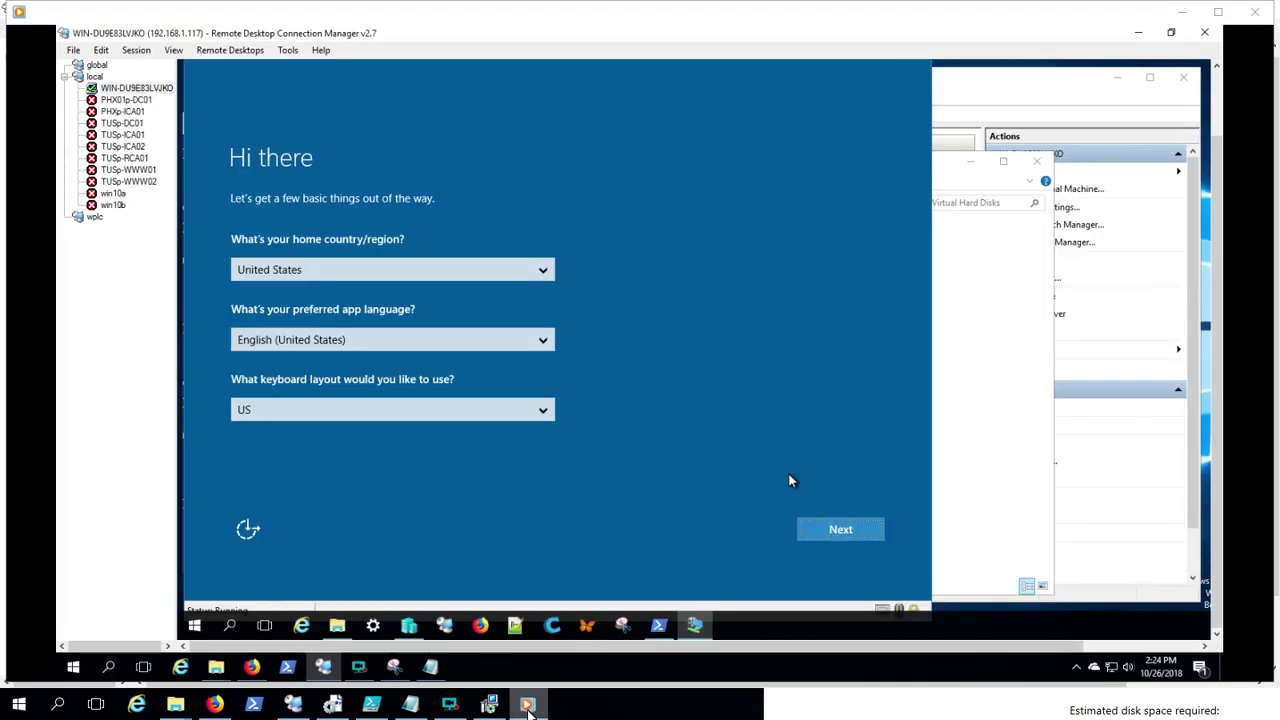
mouse_move(492, 578)
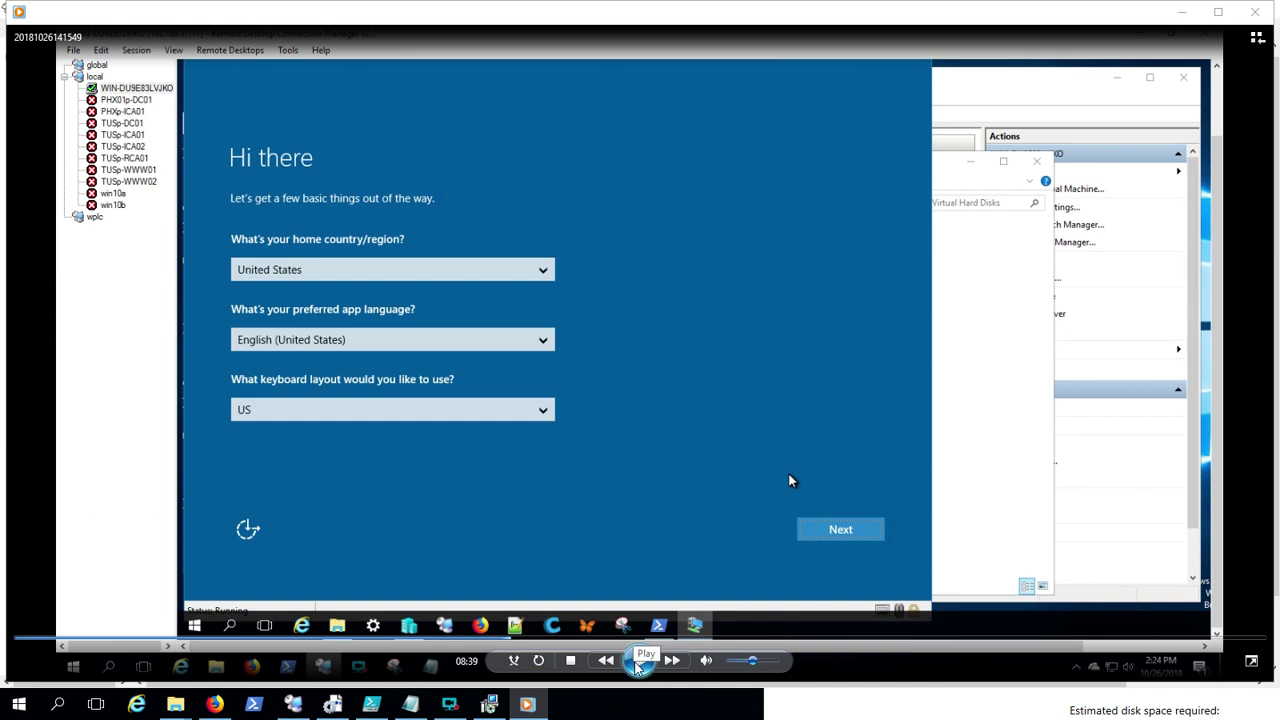
click(638, 661)
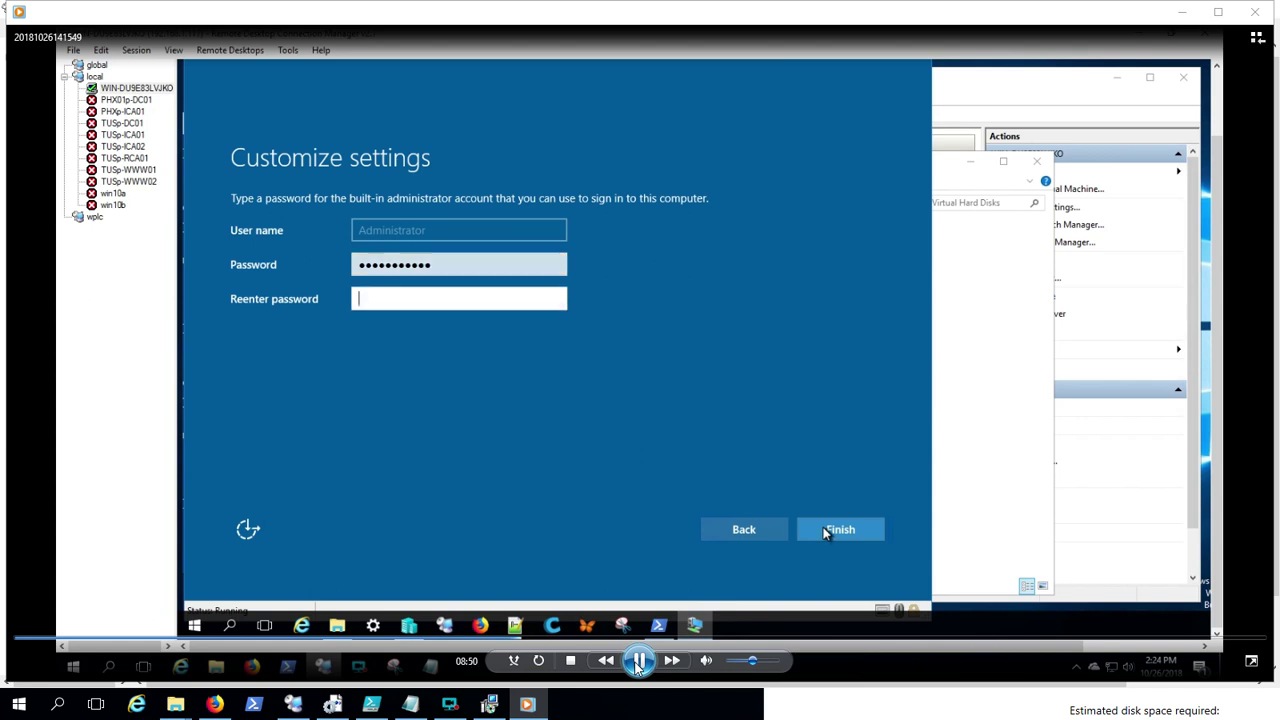
click(638, 662)
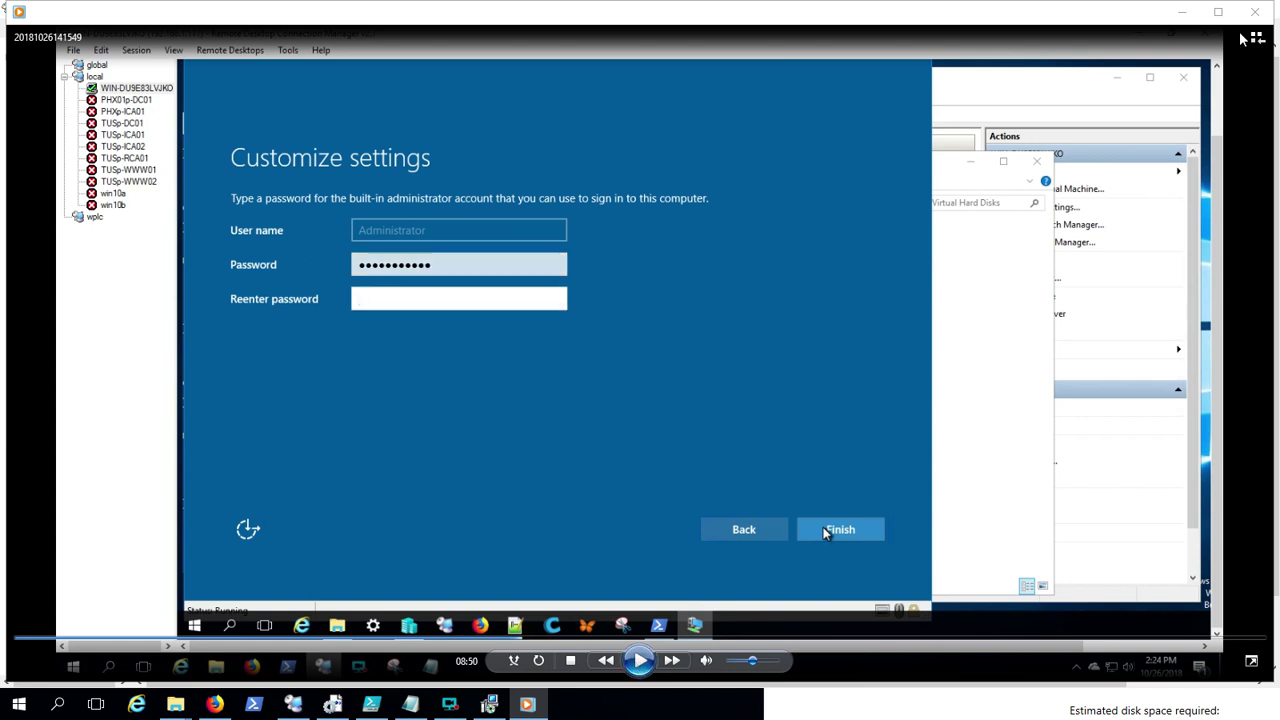
click(1258, 14)
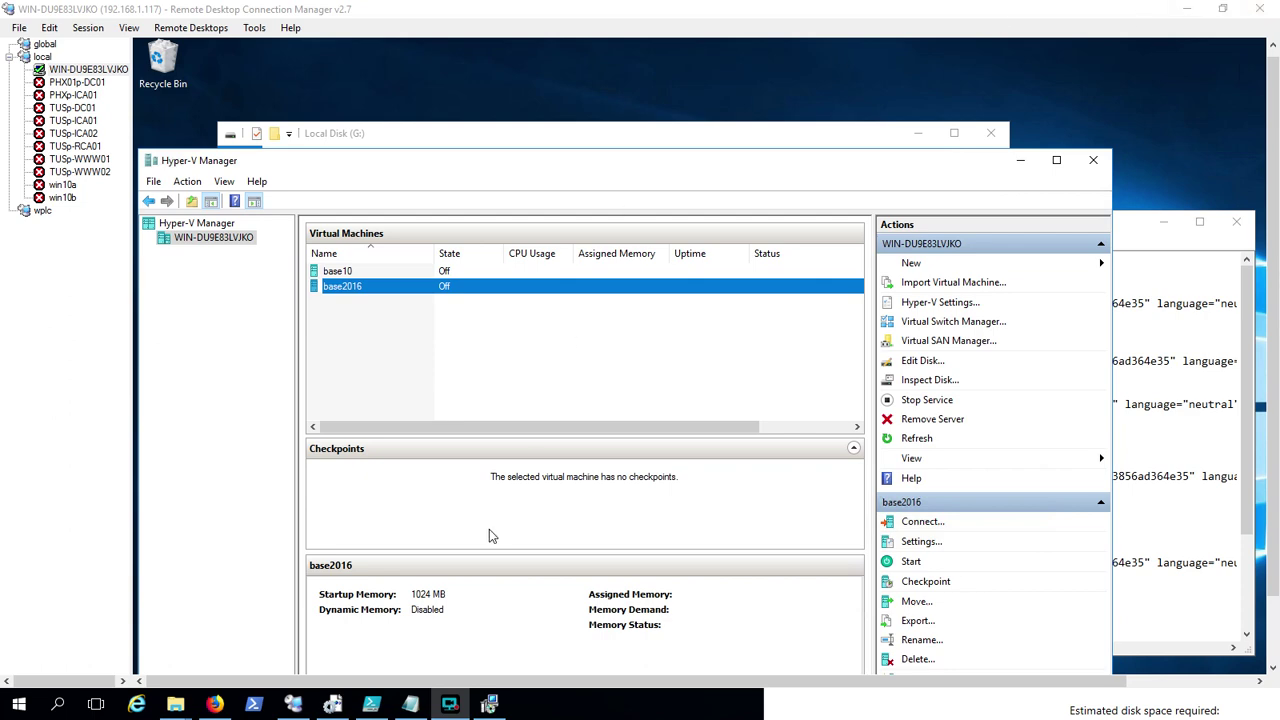
Step: Show the Windows ADK download page in Firefox and bring up the Temp folder containing adksetup.exe
click(218, 706)
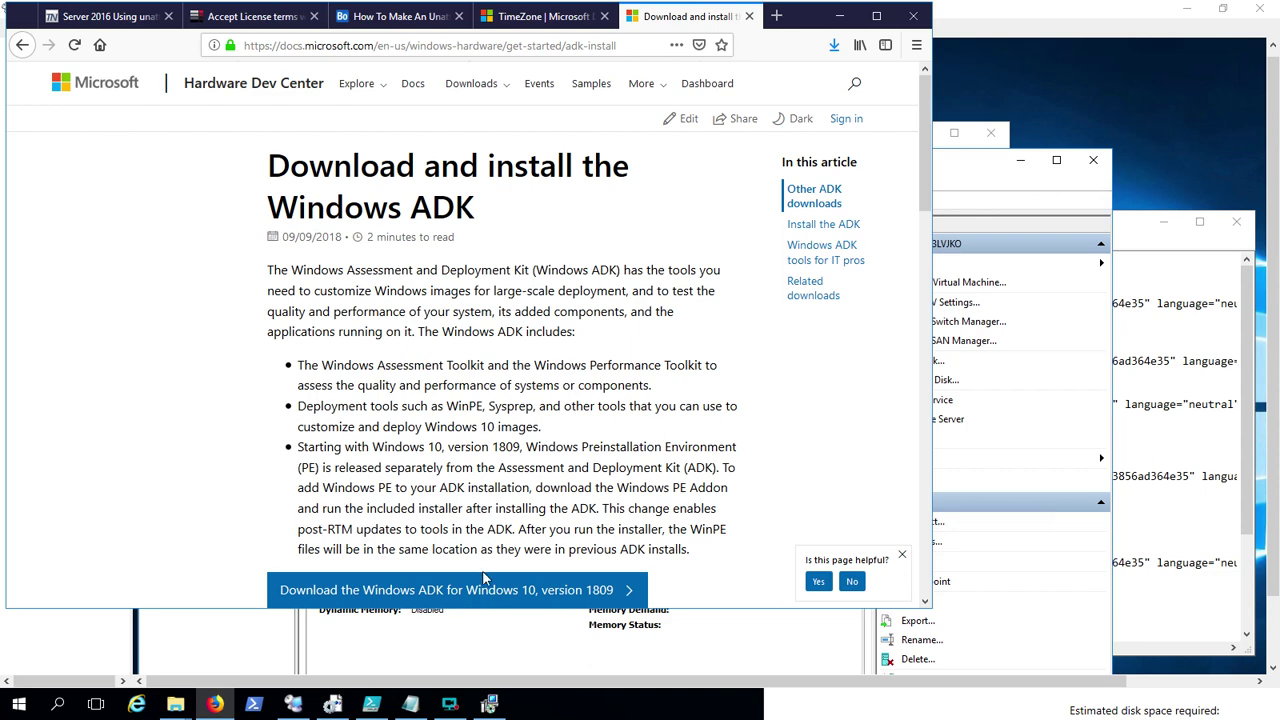
click(176, 706)
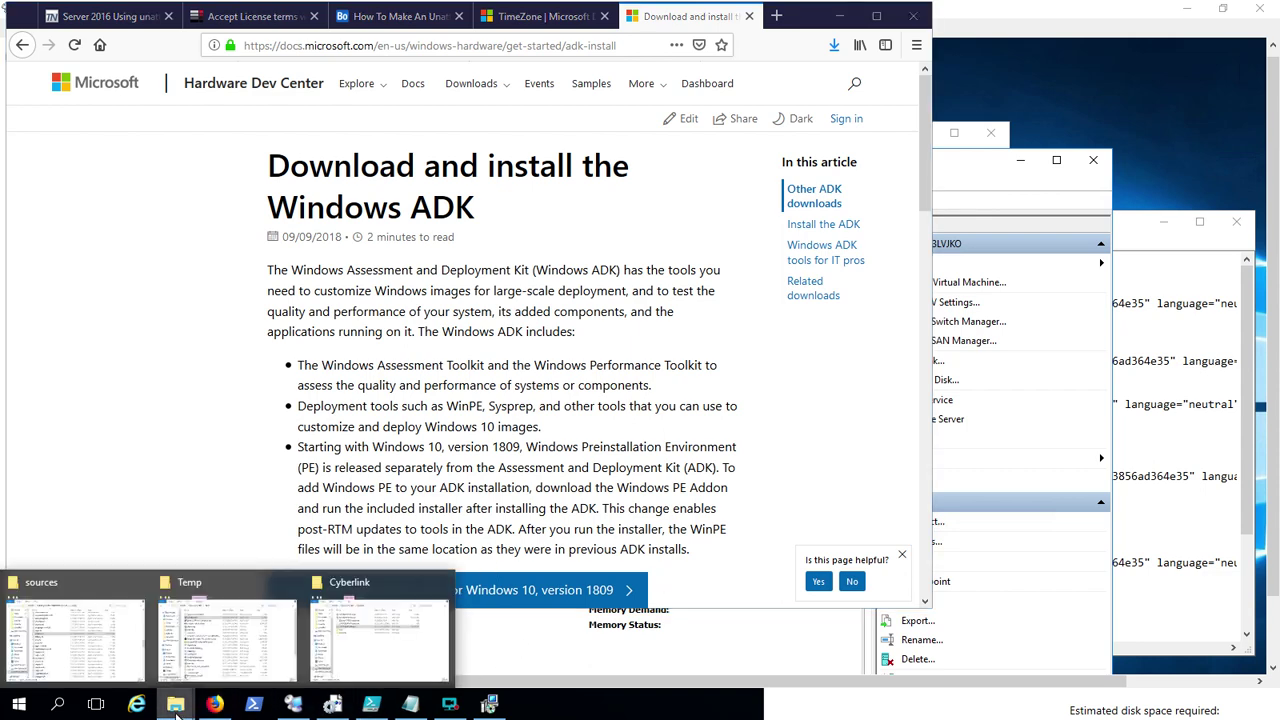
click(195, 652)
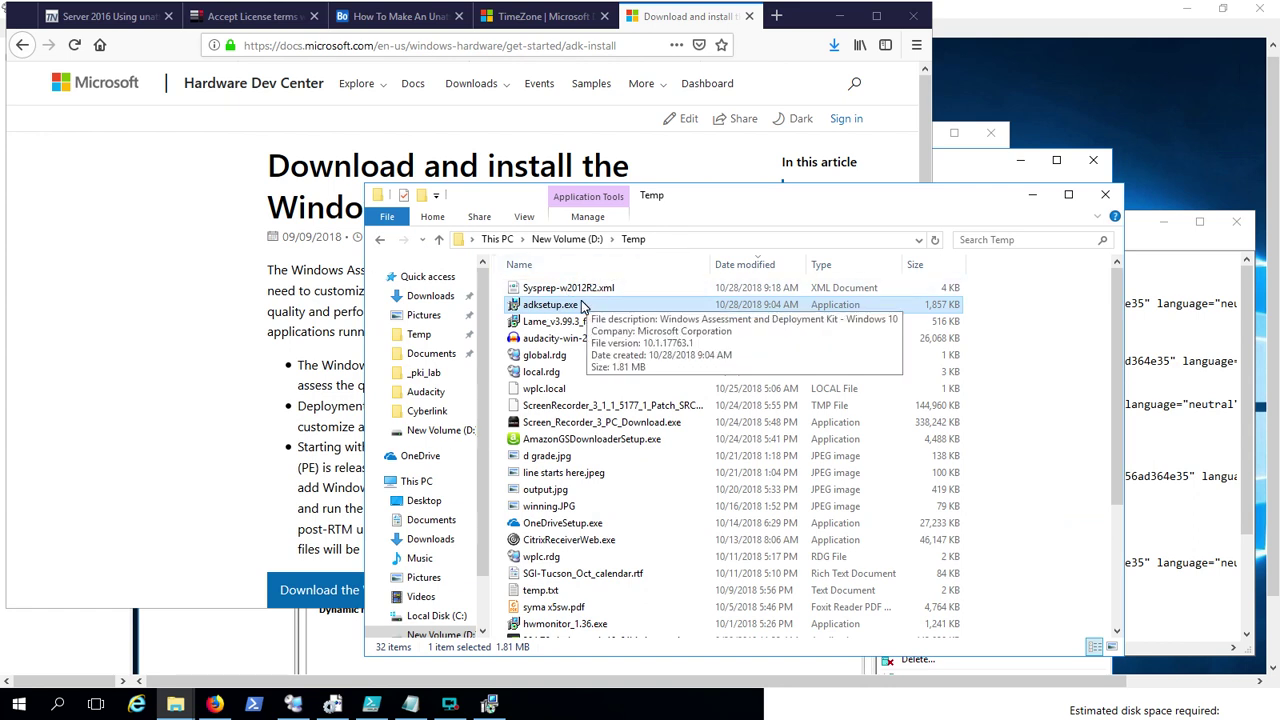
Step: Bring the Windows ADK setup fully into view and show the Deployment Tools description, highlighting Windows System Image Manager (SIM)
click(494, 706)
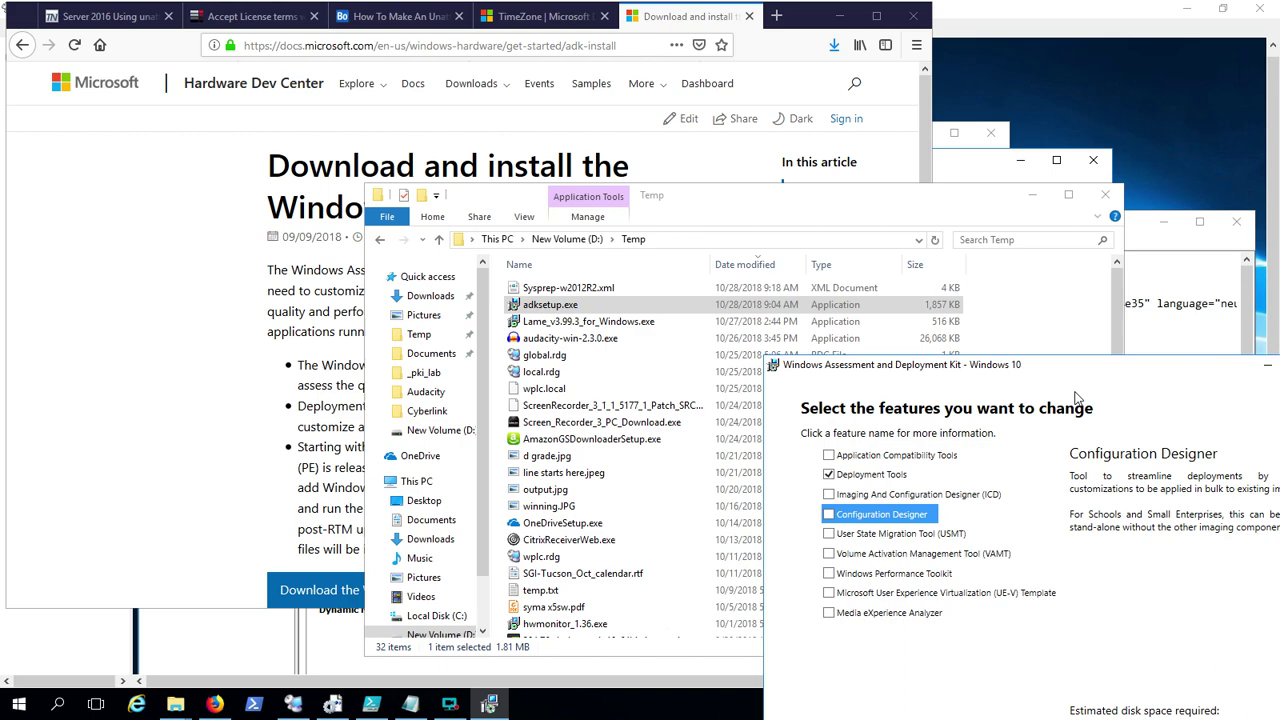
drag(1074, 375, 838, 245)
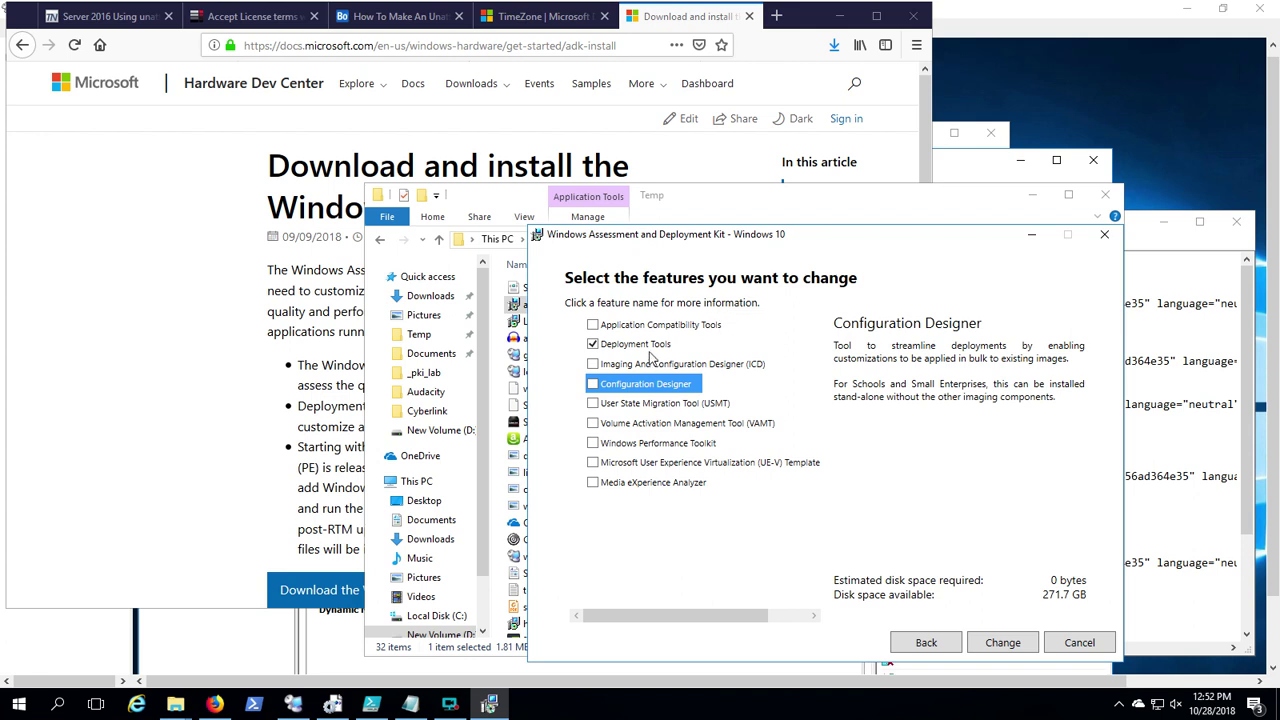
click(640, 344)
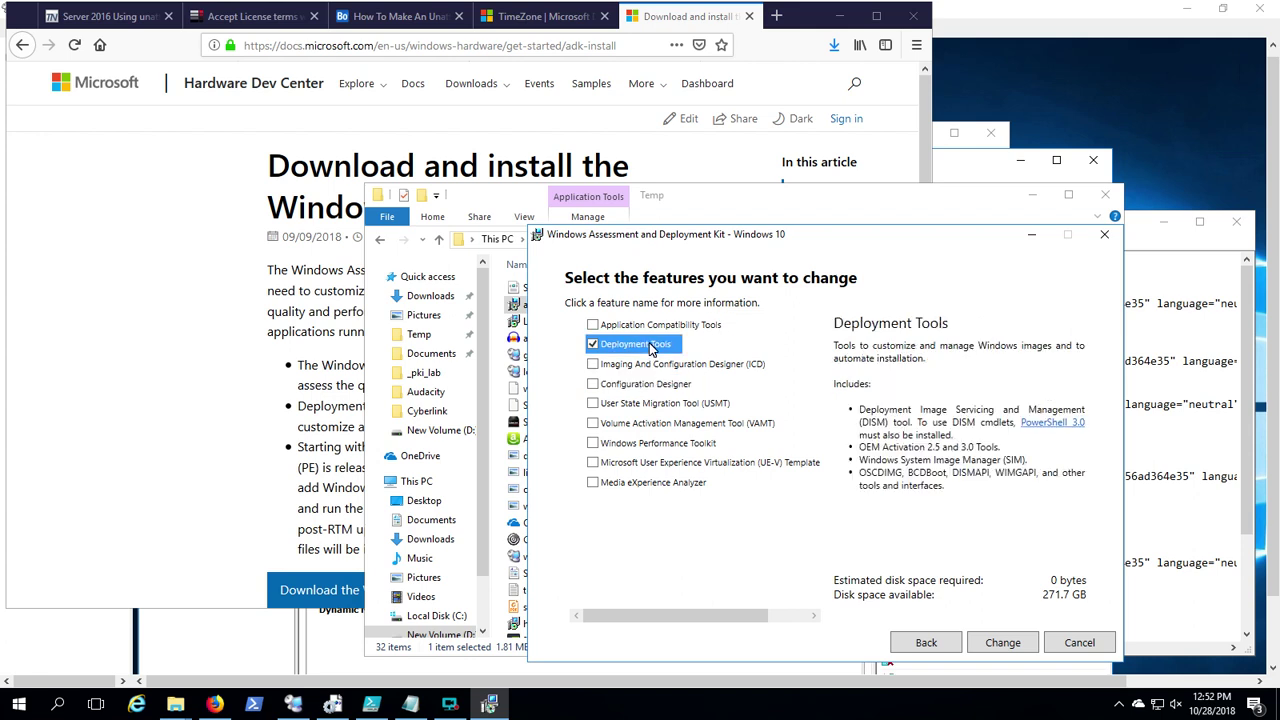
drag(866, 460, 1023, 460)
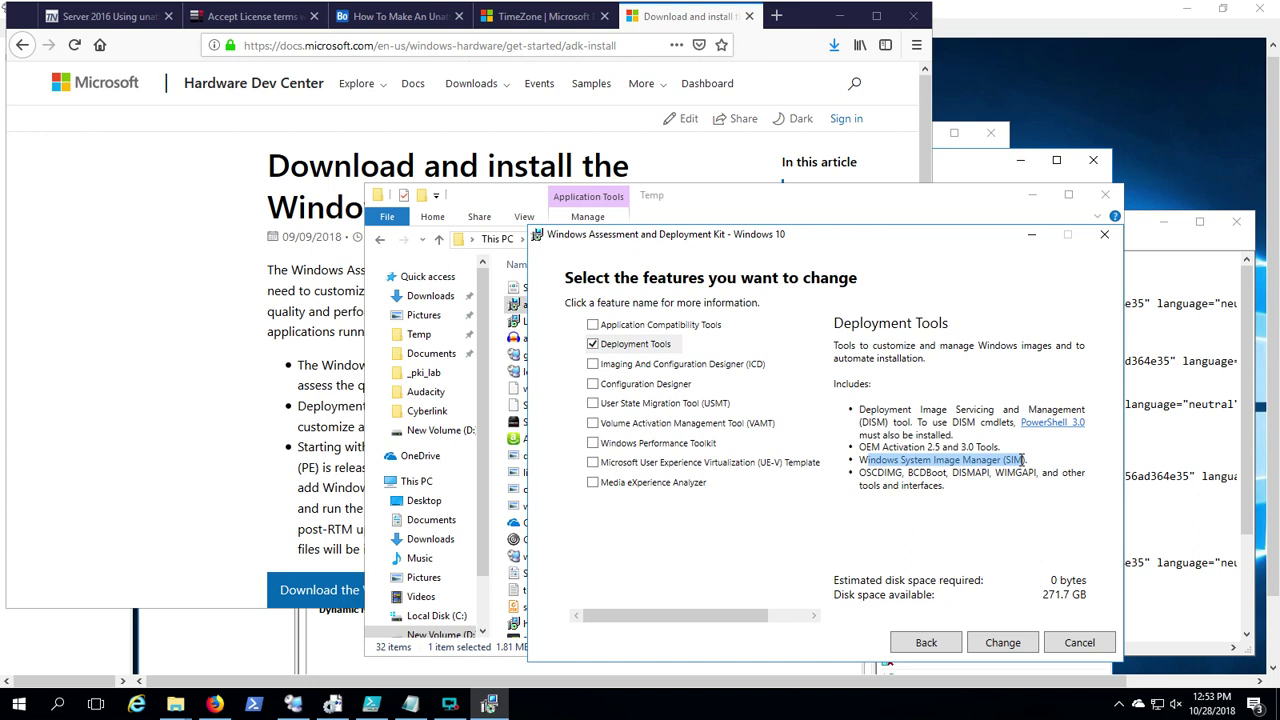
Step: Cancel the ADK feature change and close the Windows Assessment and Deployment Kit setup
click(1090, 640)
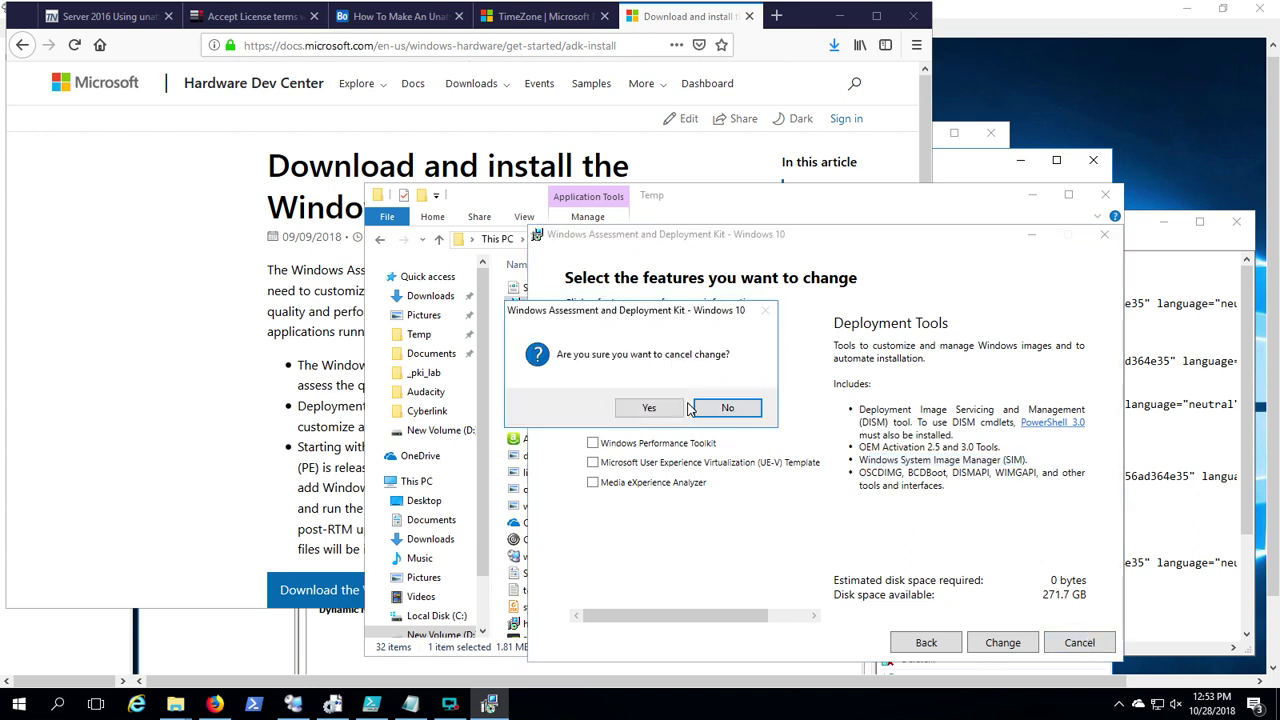
click(648, 408)
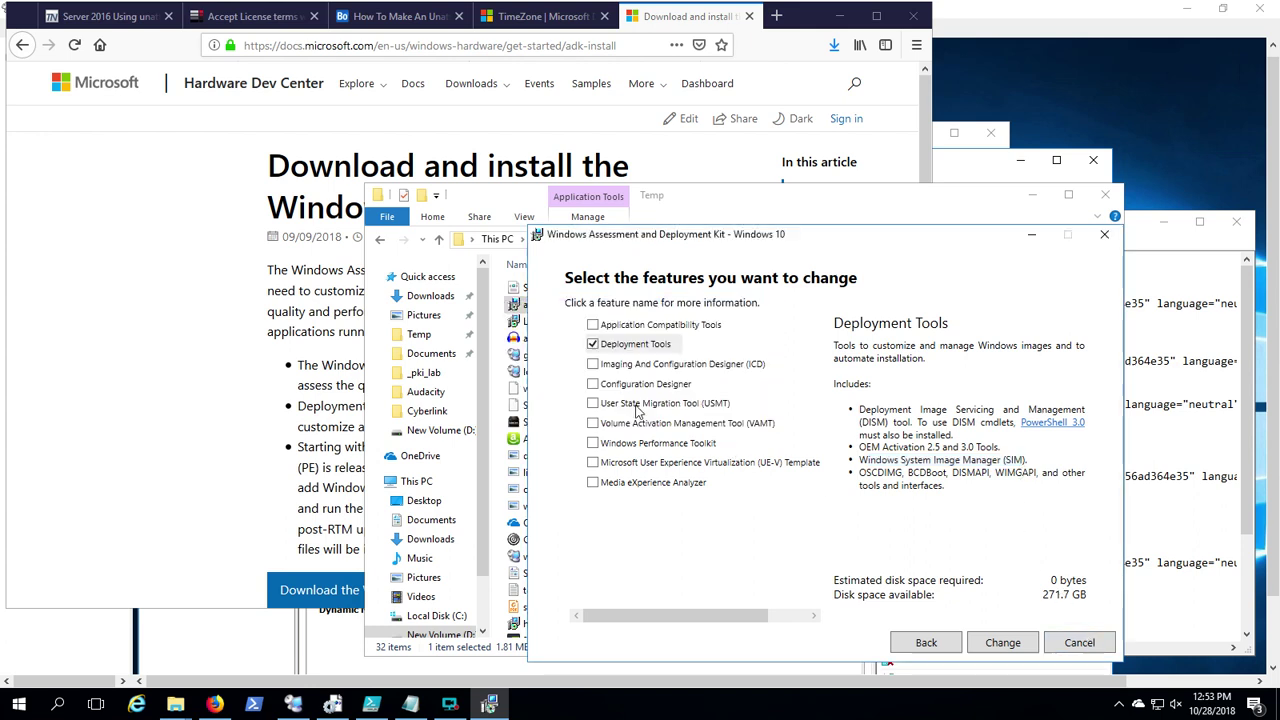
click(1103, 240)
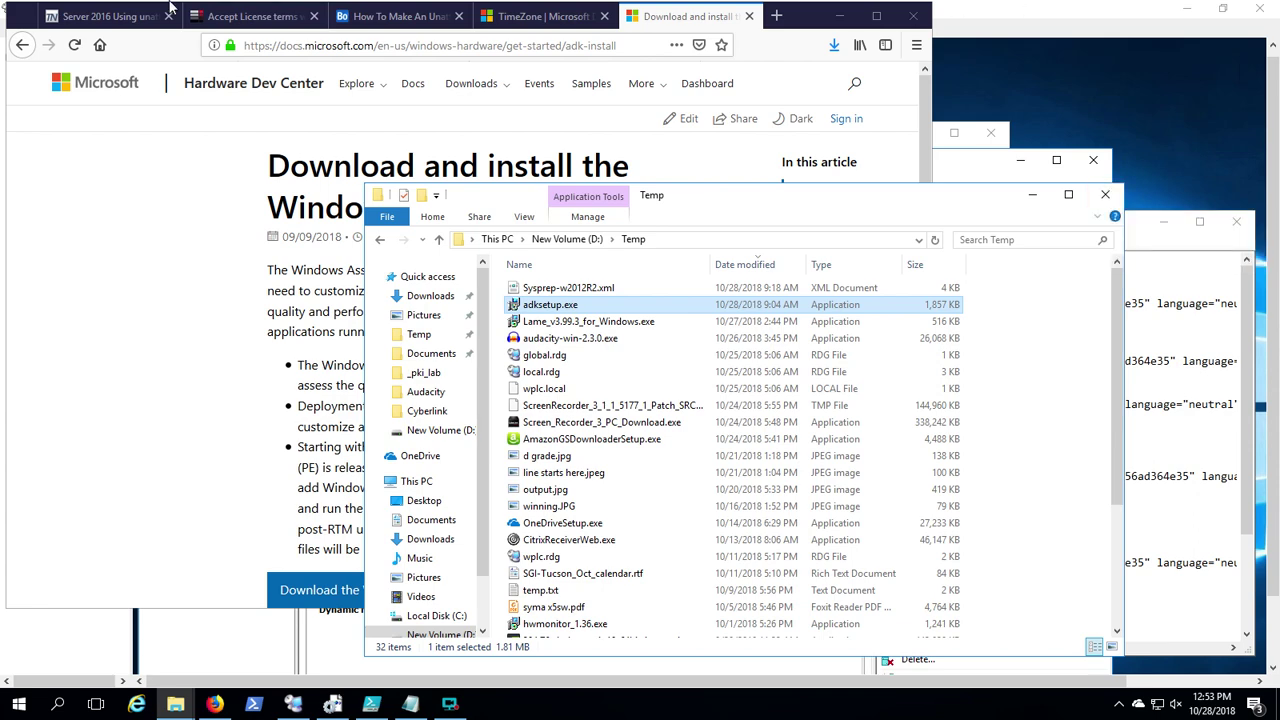
Step: Show the full sysprep command with the unattend.xml path in the TechNet forum reply in Firefox
click(138, 17)
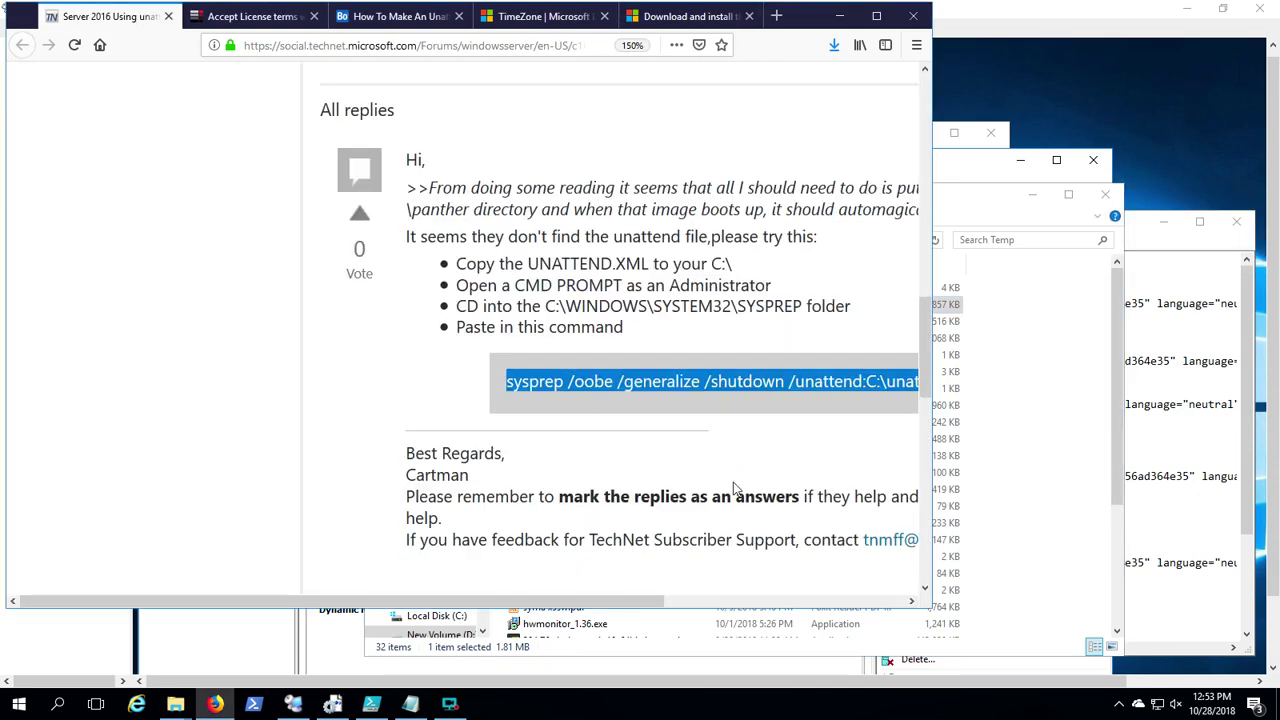
drag(580, 600, 771, 622)
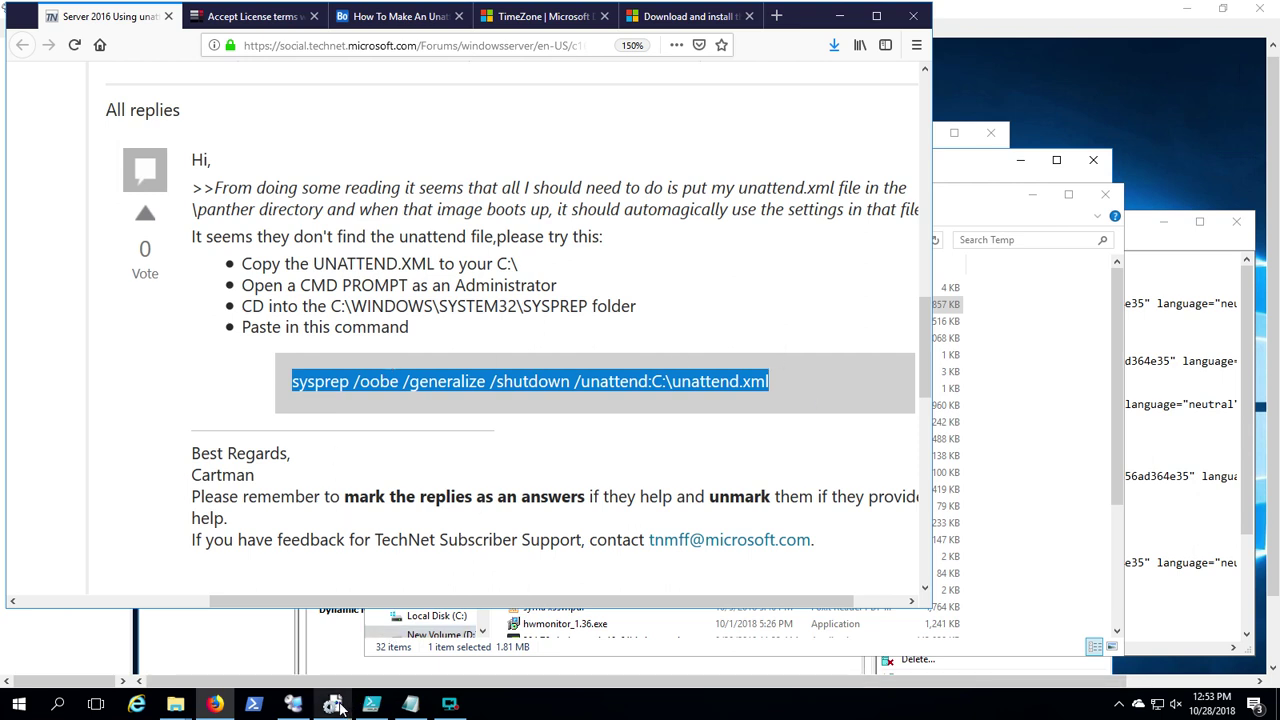
Step: Switch to Windows System Image Manager, and bring up the DVD drive's sources folder containing install.wim
mouse_move(340, 708)
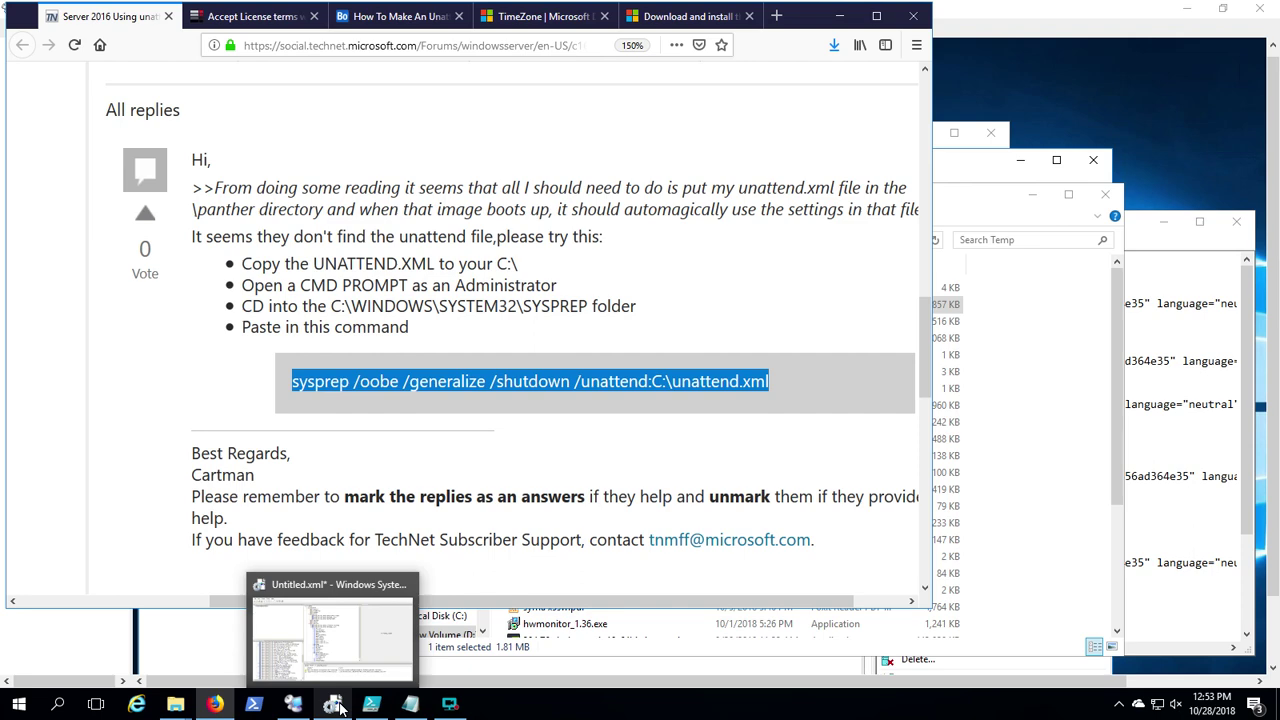
shift+right_click(340, 708)
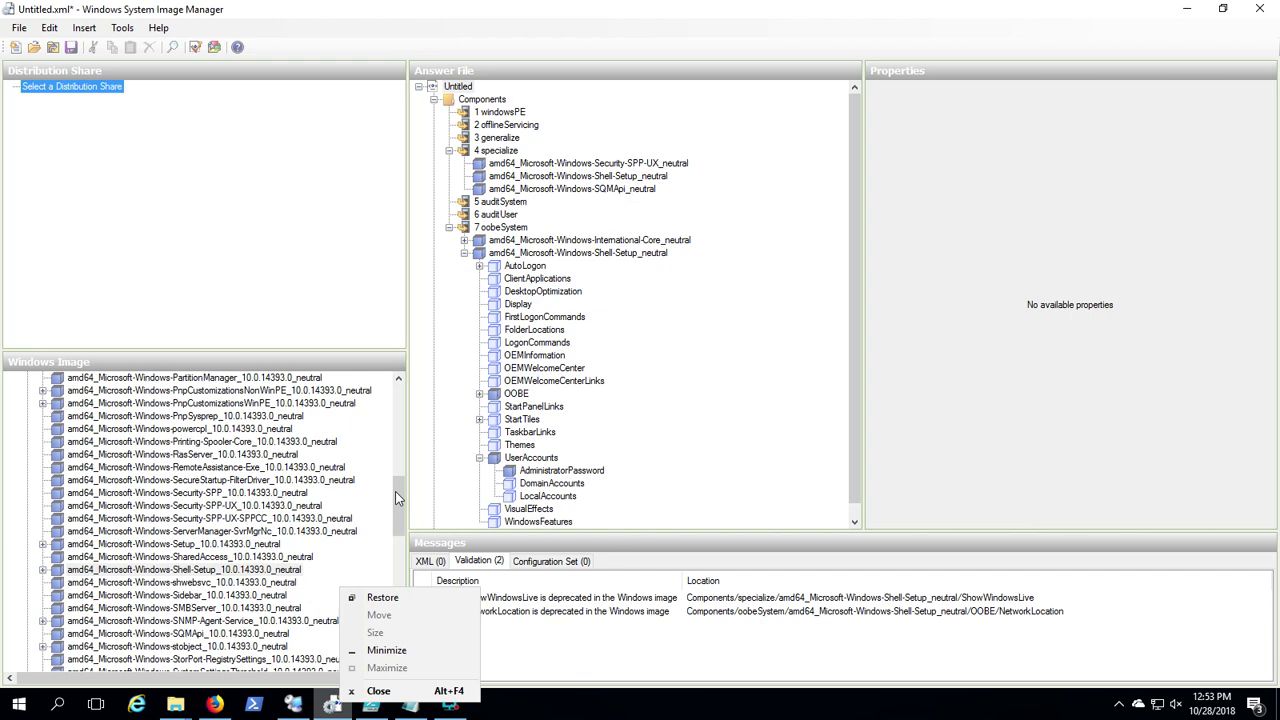
click(335, 278)
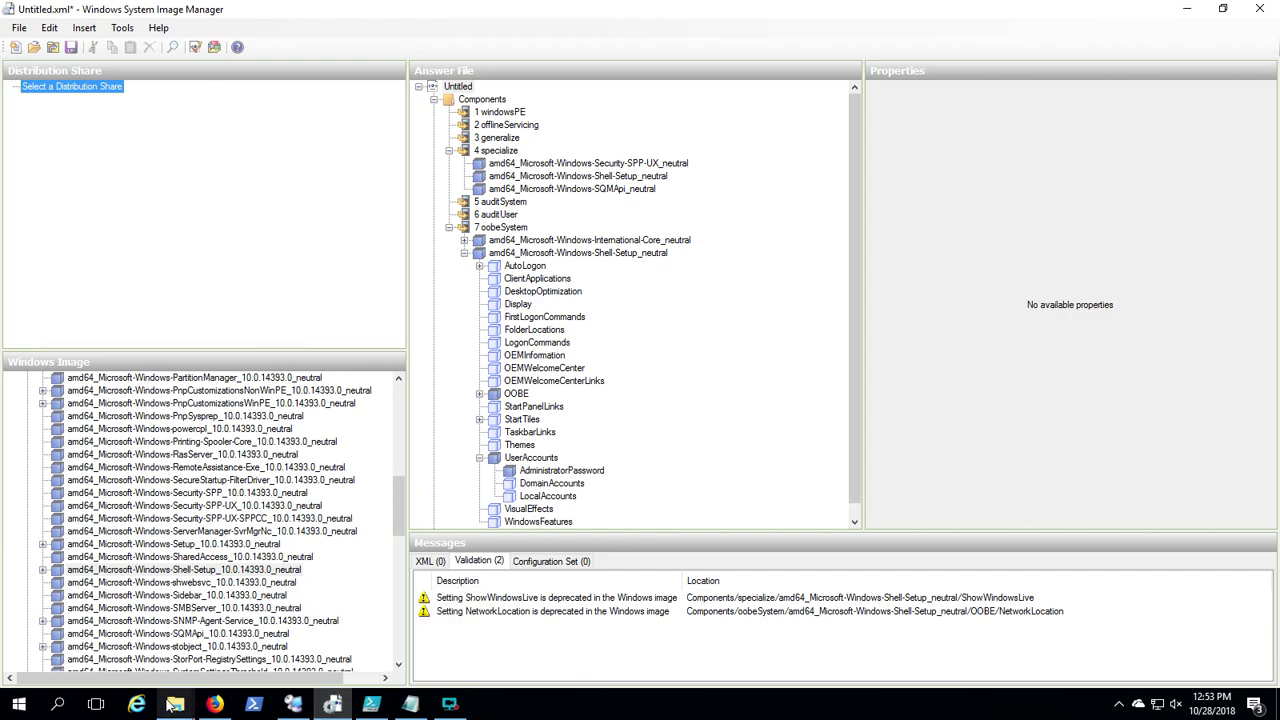
mouse_move(177, 708)
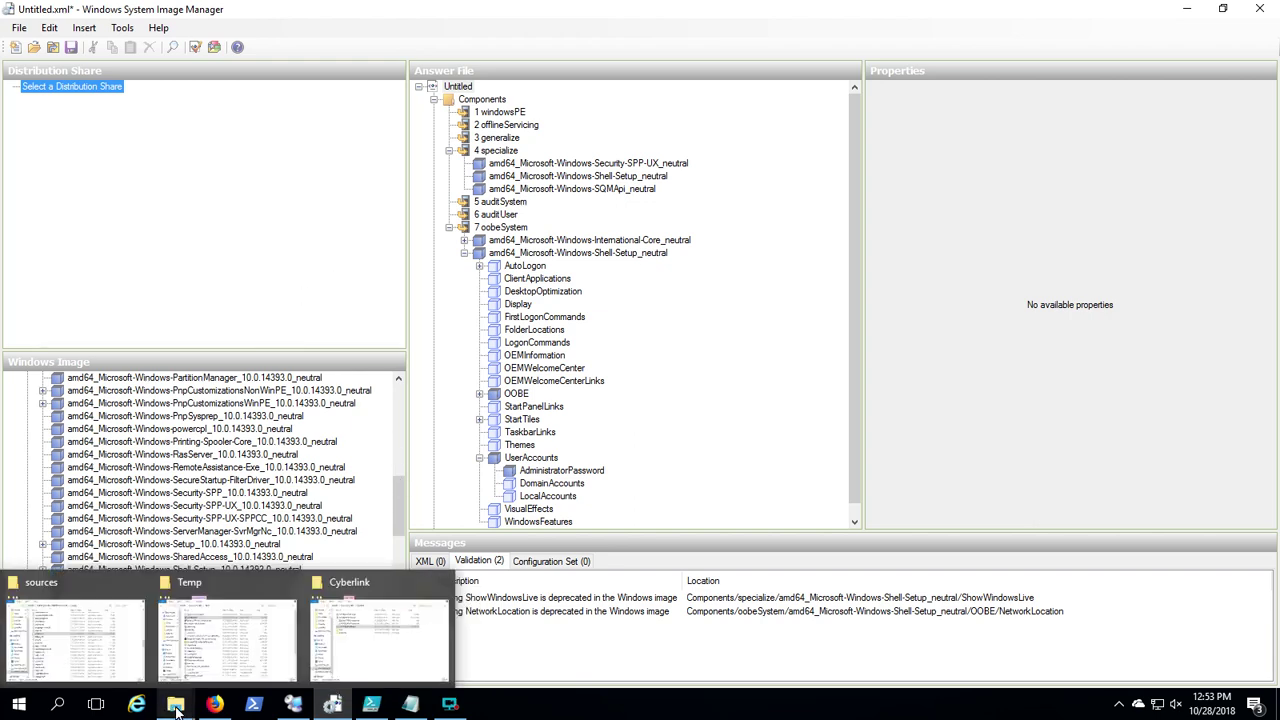
click(118, 665)
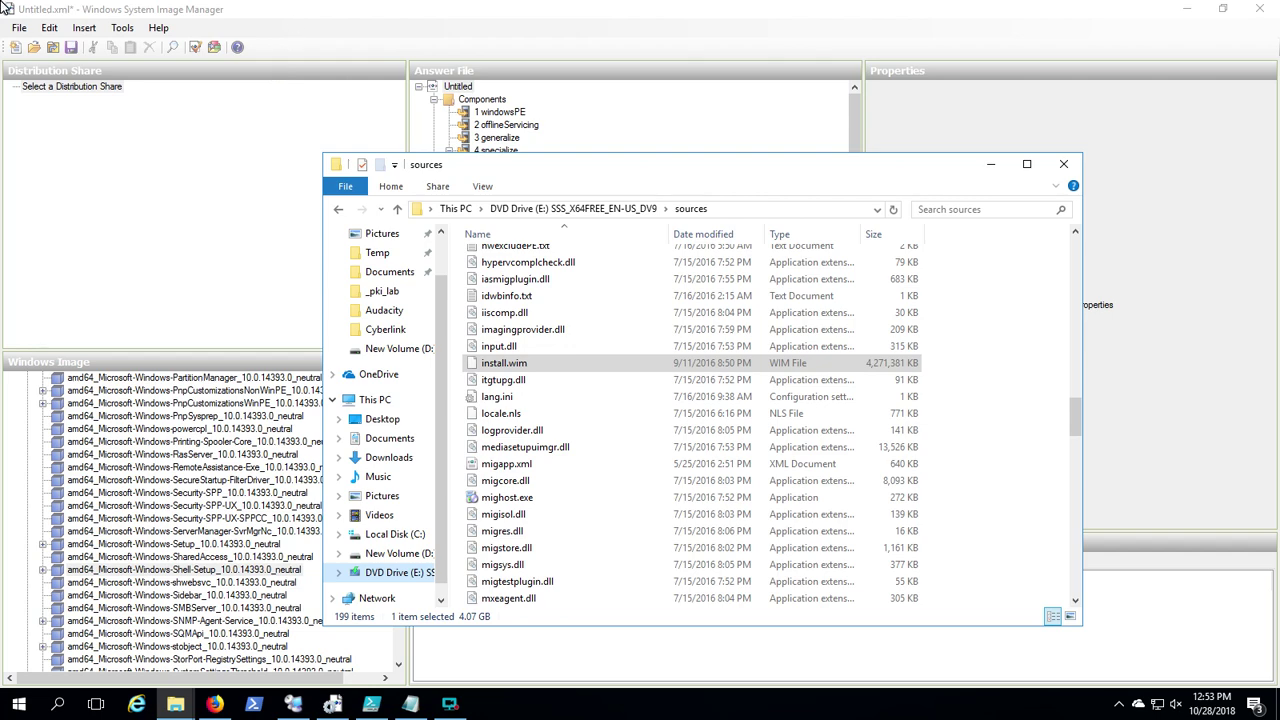
Step: Return to Windows System Image Manager, locate the Select Windows Image command without running it, and look through the Windows Image component list
click(17, 32)
click(17, 32)
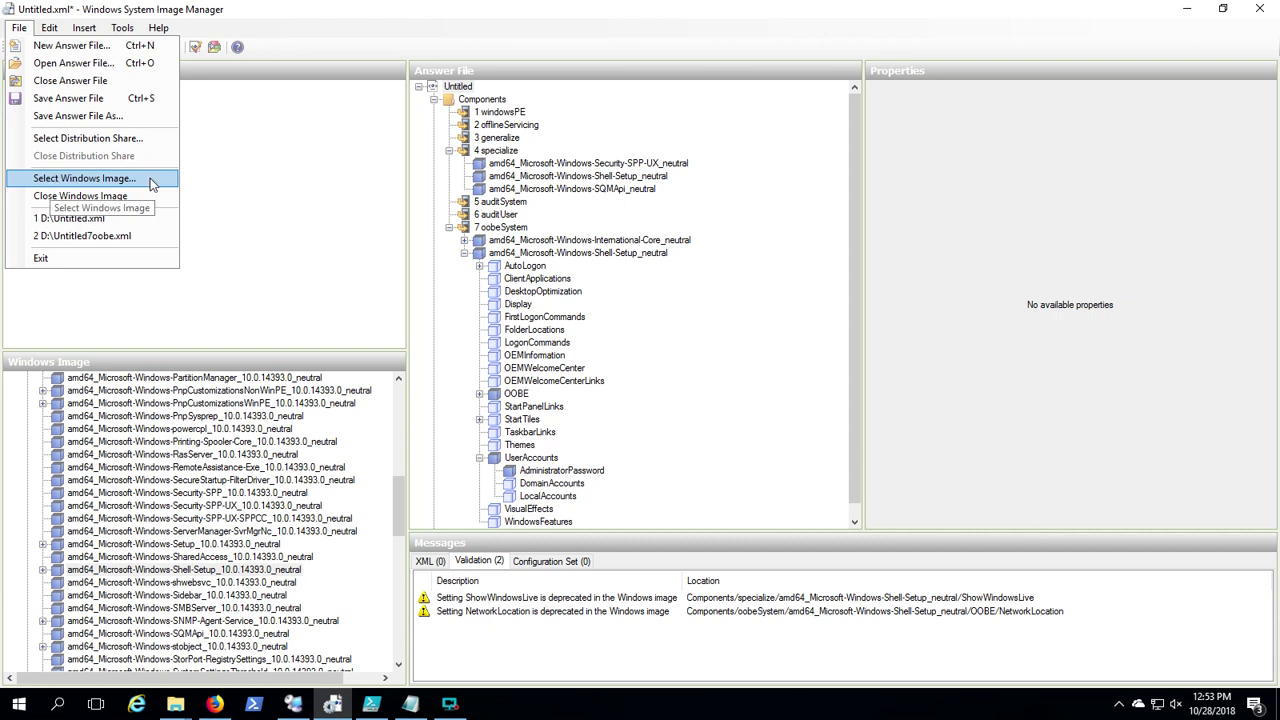
click(320, 194)
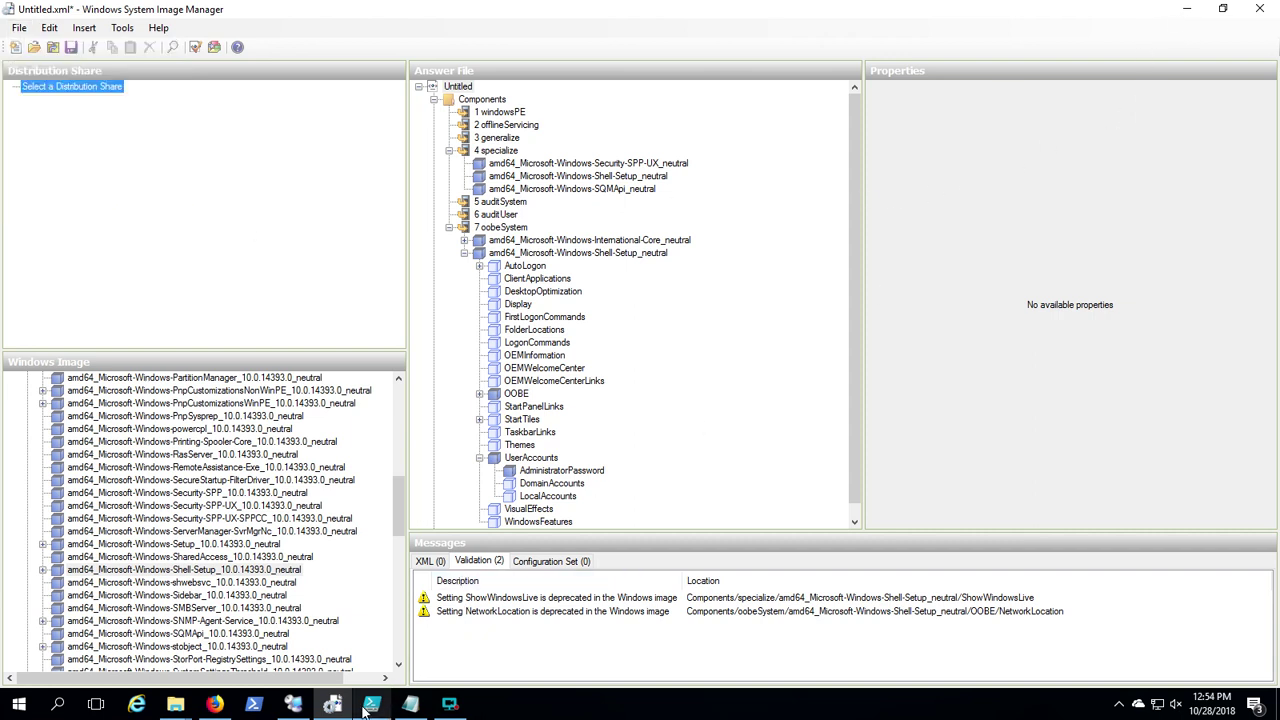
mouse_move(367, 708)
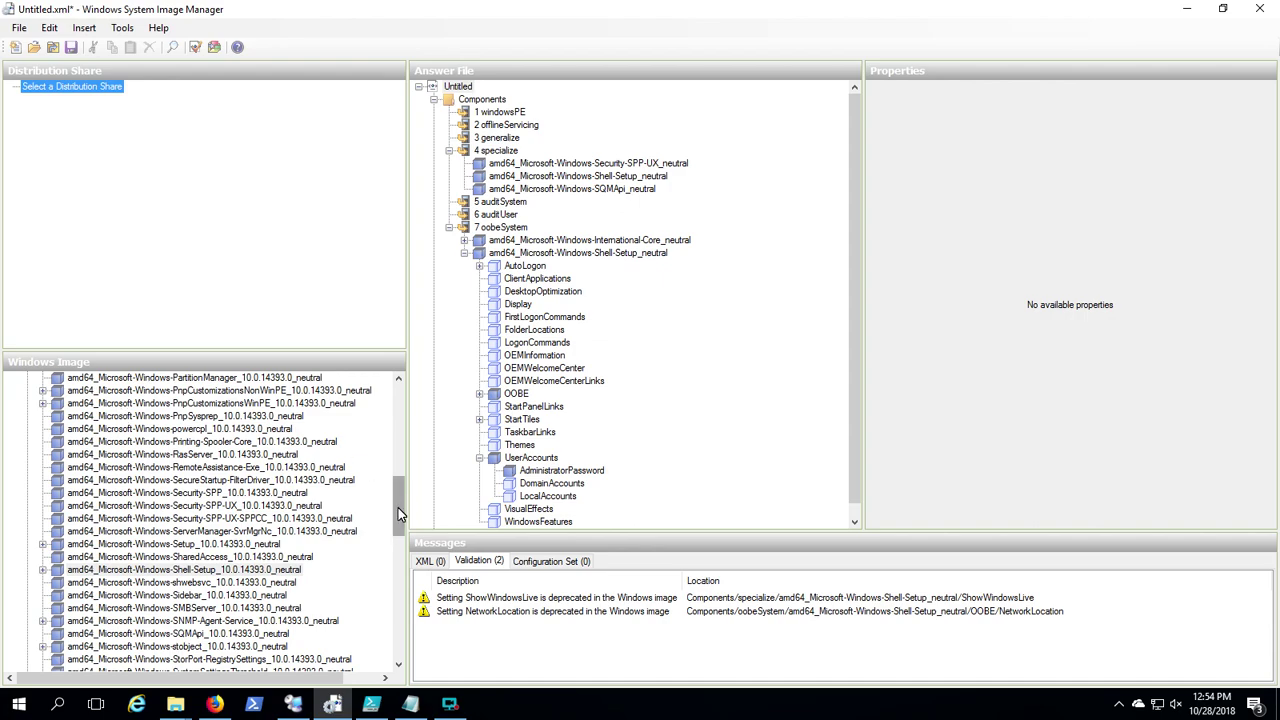
mouse_move(404, 508)
mouse_down()
mouse_move(403, 400)
mouse_move(398, 637)
mouse_move(417, 617)
mouse_move(415, 498)
mouse_up()
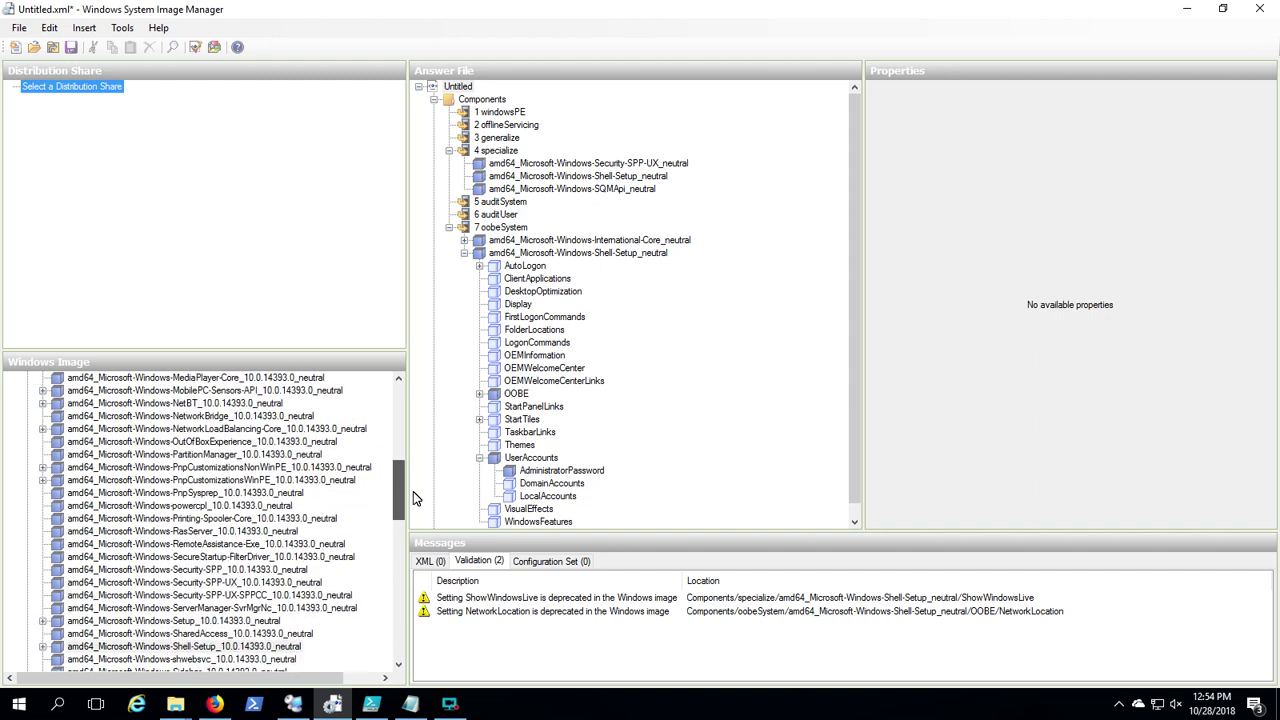
drag(392, 495, 399, 516)
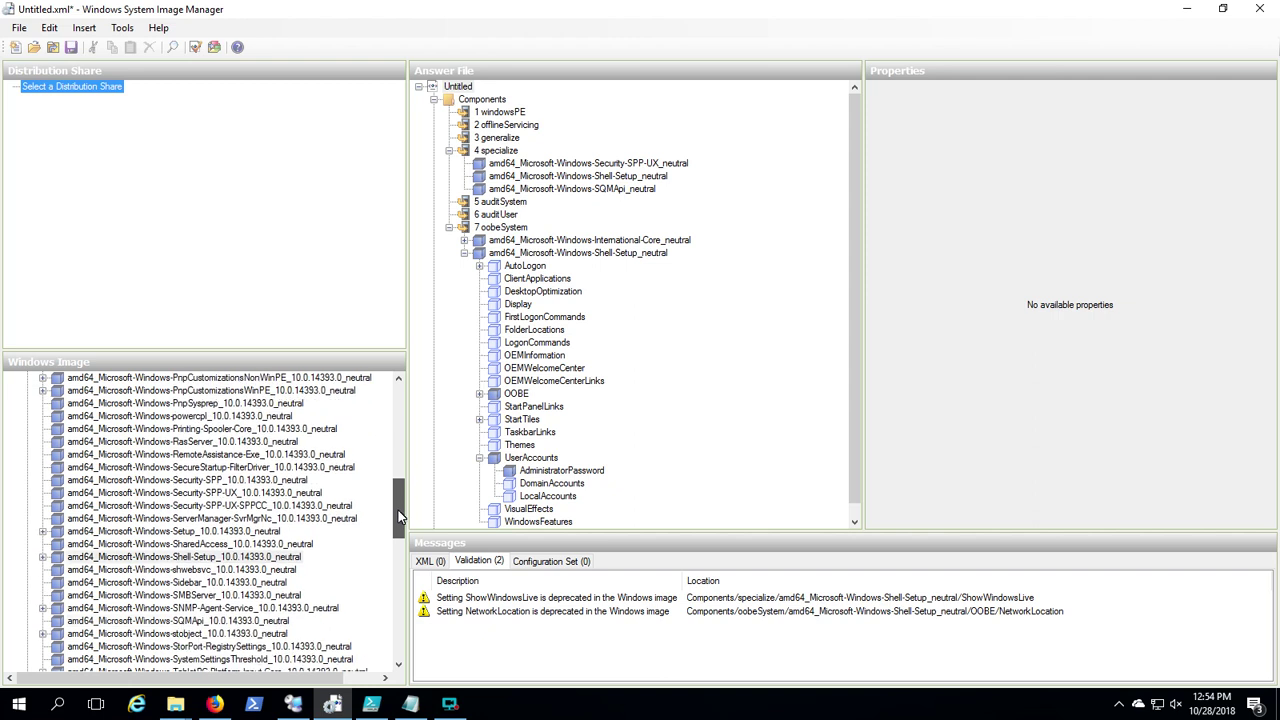
drag(398, 516, 398, 516)
Step: Open the Server Fault license terms page in Firefox and read the answer's sentence about setting an admin password and bypassing setup options
click(213, 705)
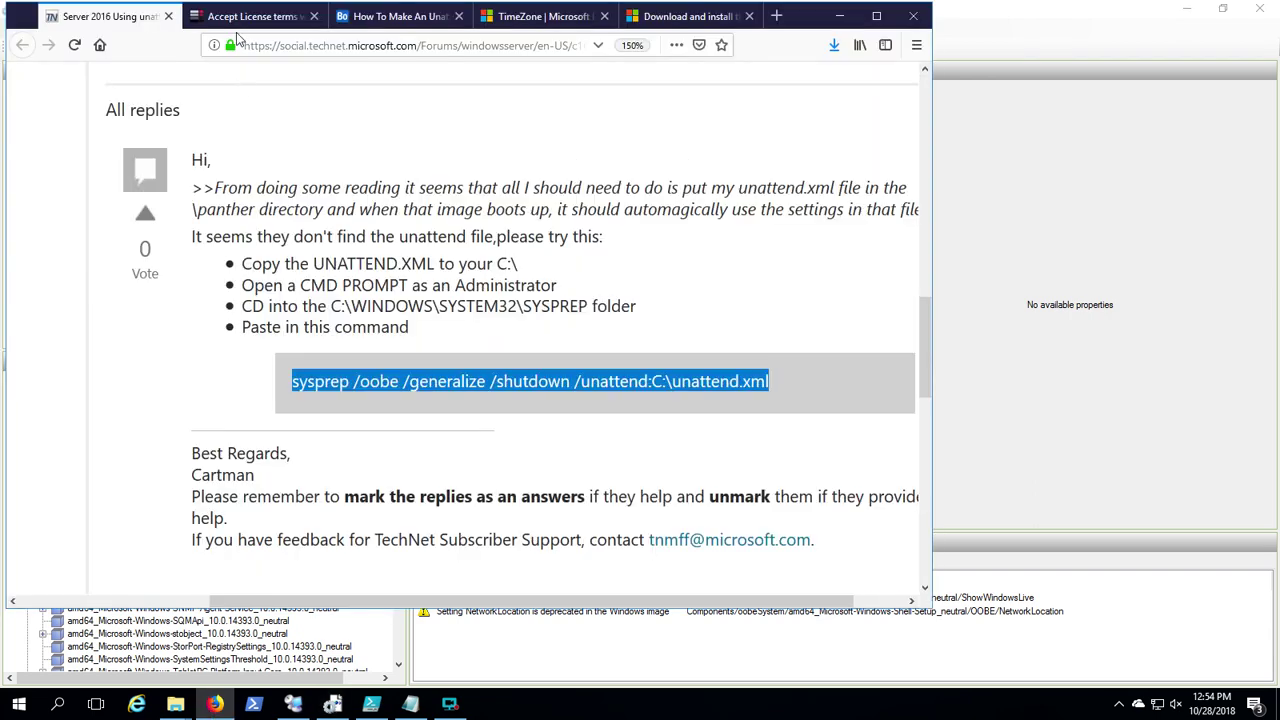
click(268, 17)
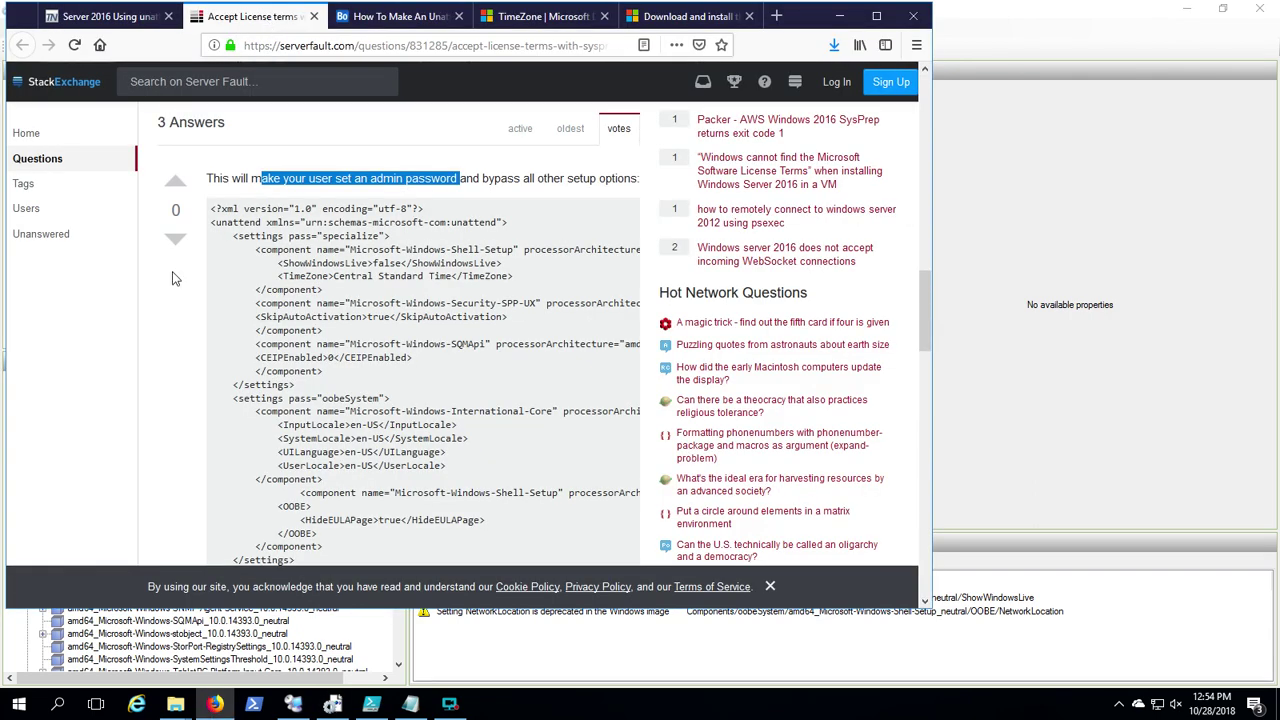
click(295, 178)
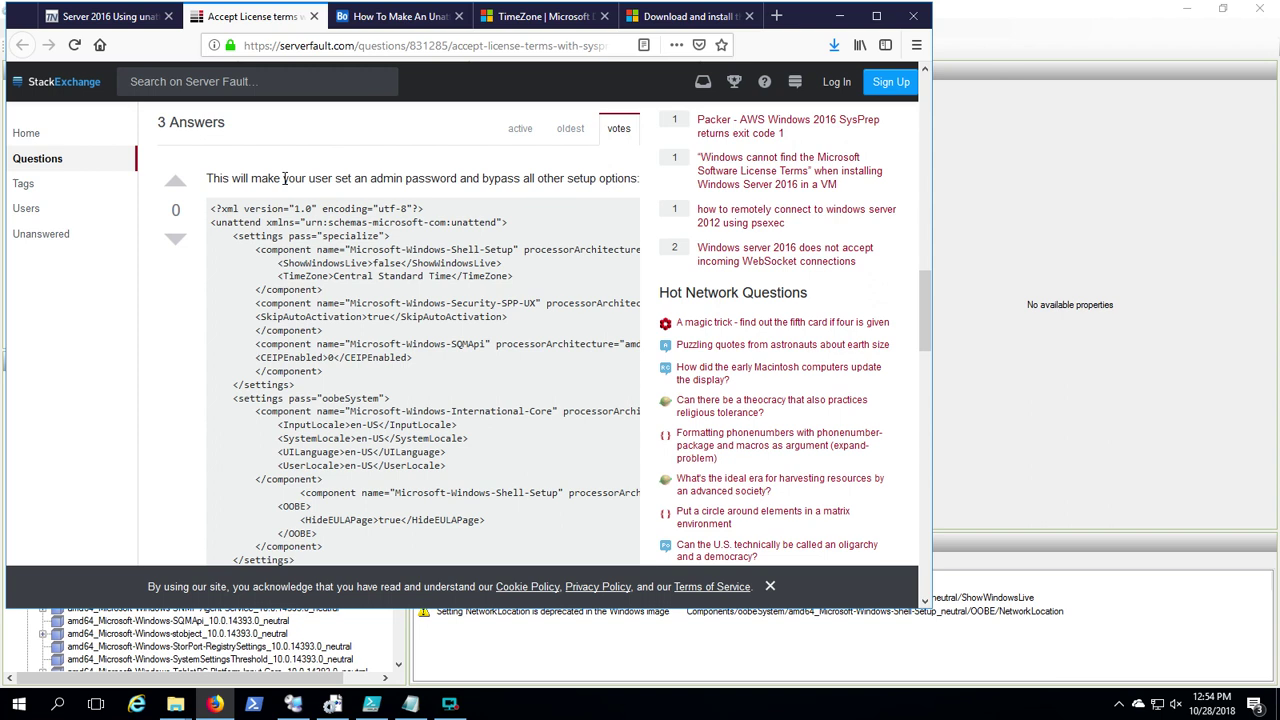
drag(284, 178, 617, 180)
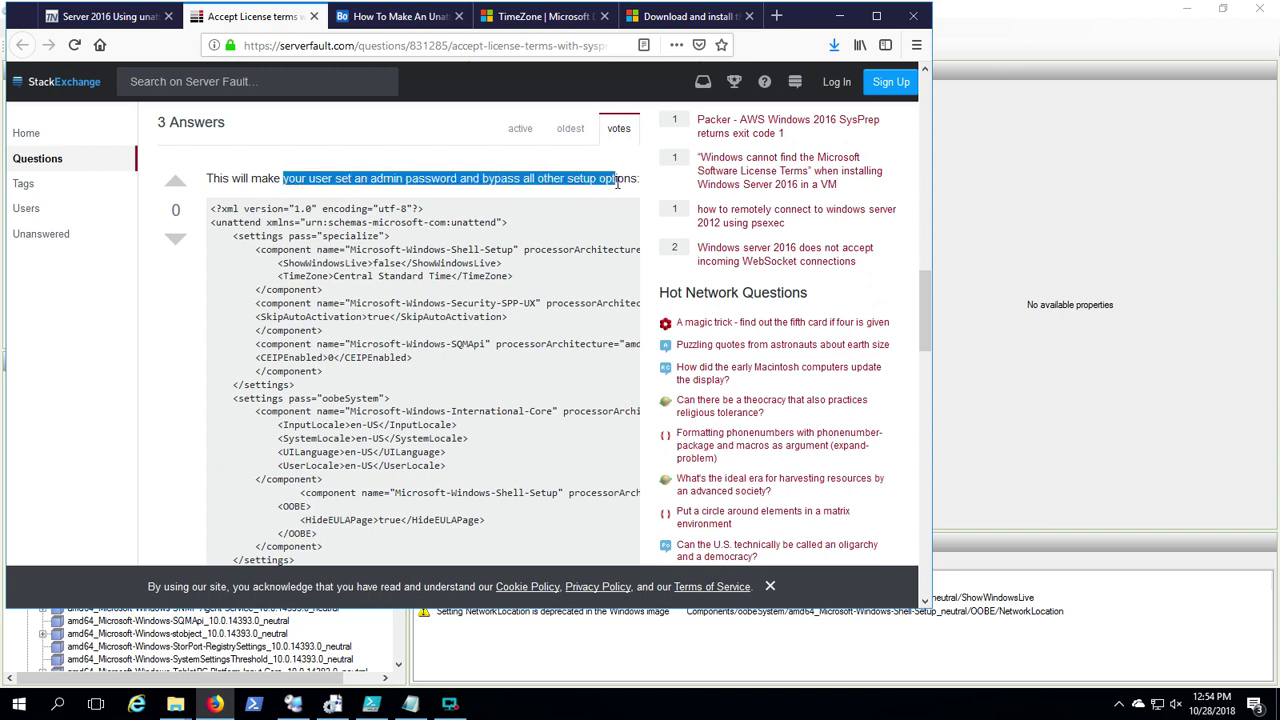
double_click(426, 180)
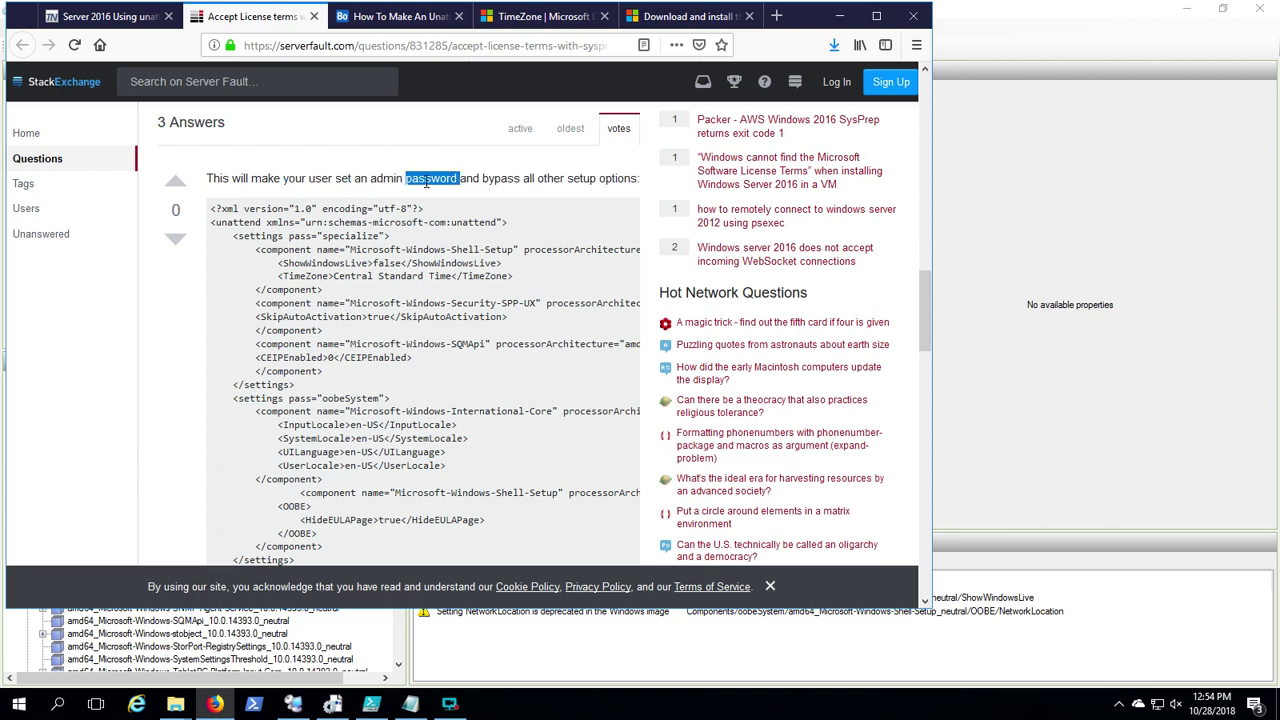
click(548, 290)
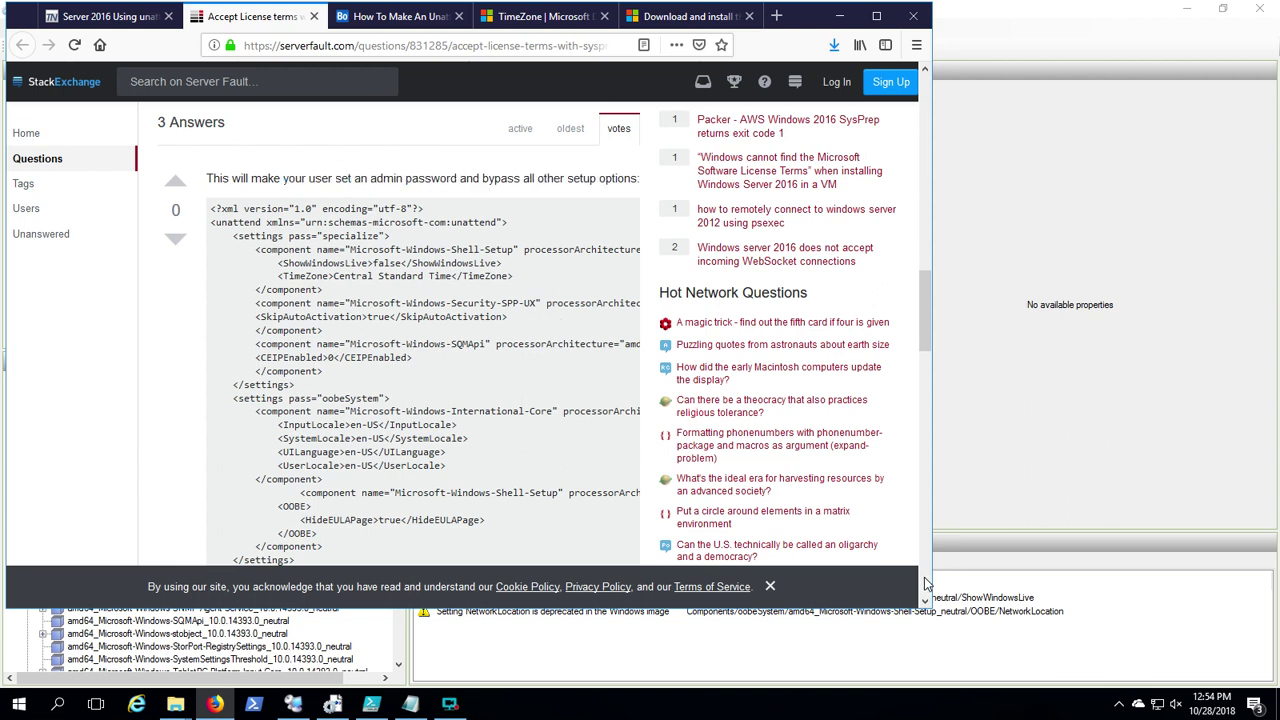
Step: Maximize the Firefox window and examine the sample XML's ShowWindowsLive, TimeZone, SkipAutoActivation and locale settings
click(876, 16)
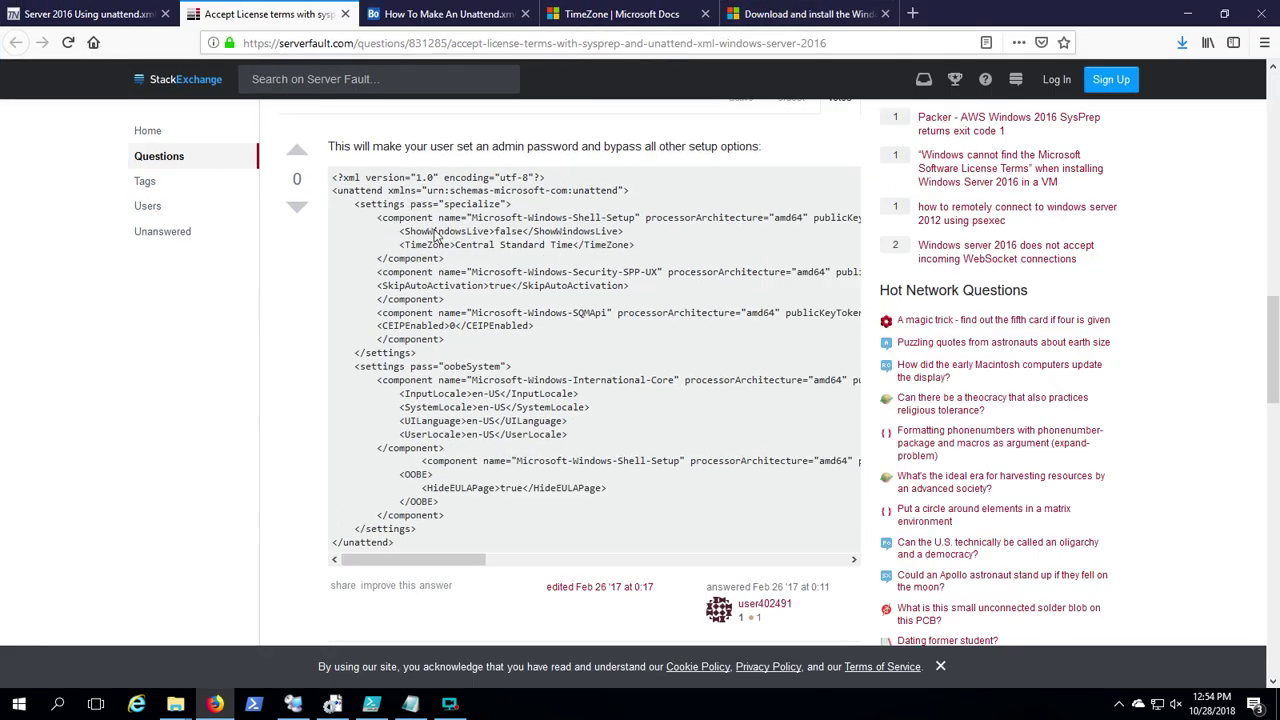
drag(437, 232, 517, 250)
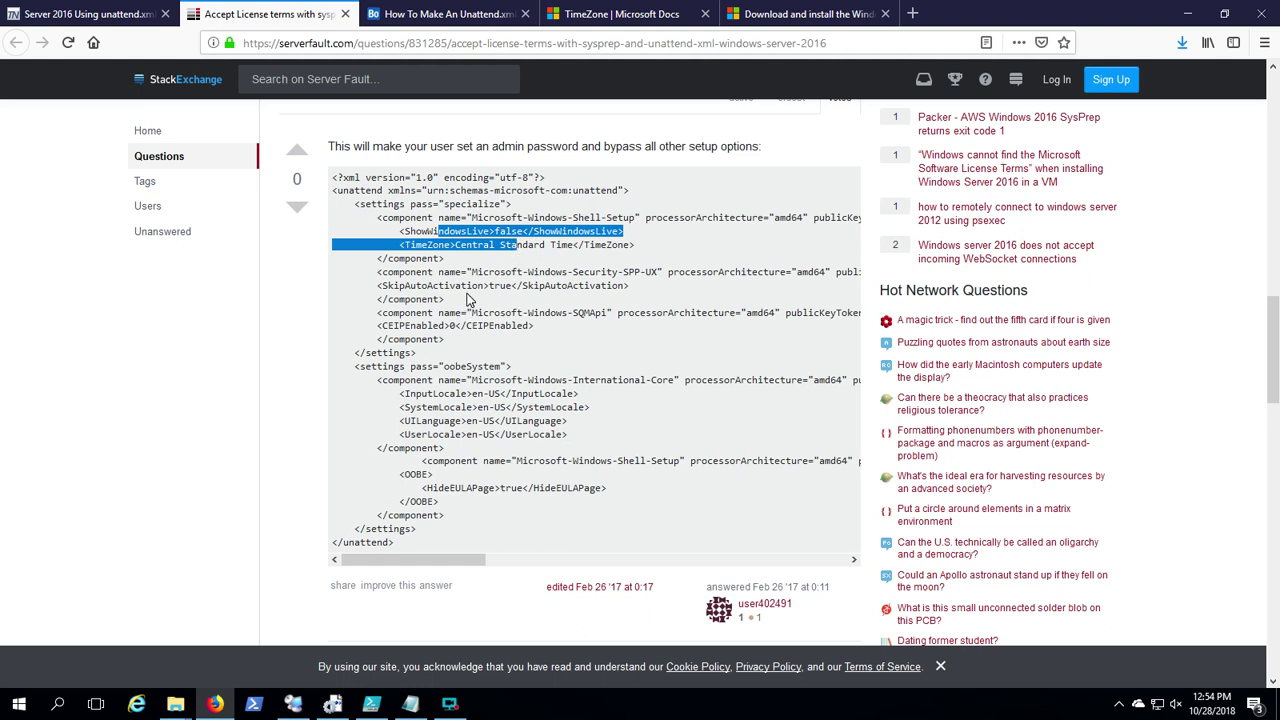
drag(466, 286, 515, 287)
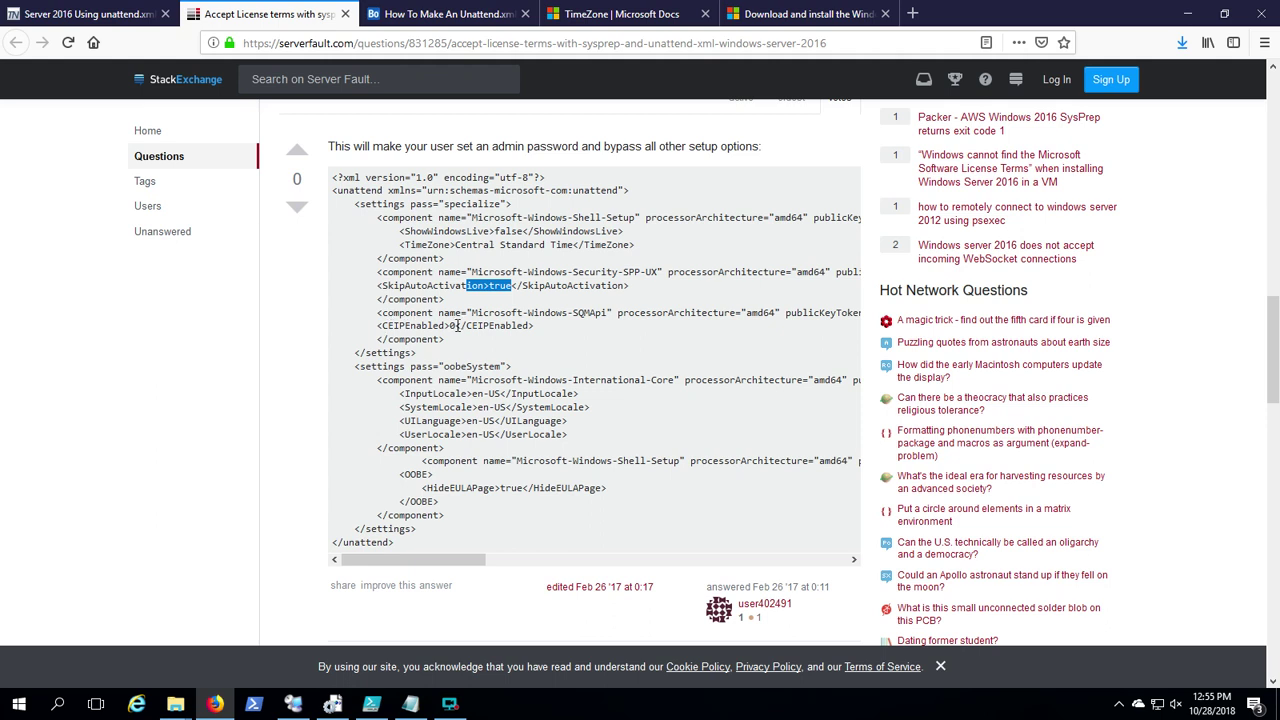
drag(450, 393, 522, 434)
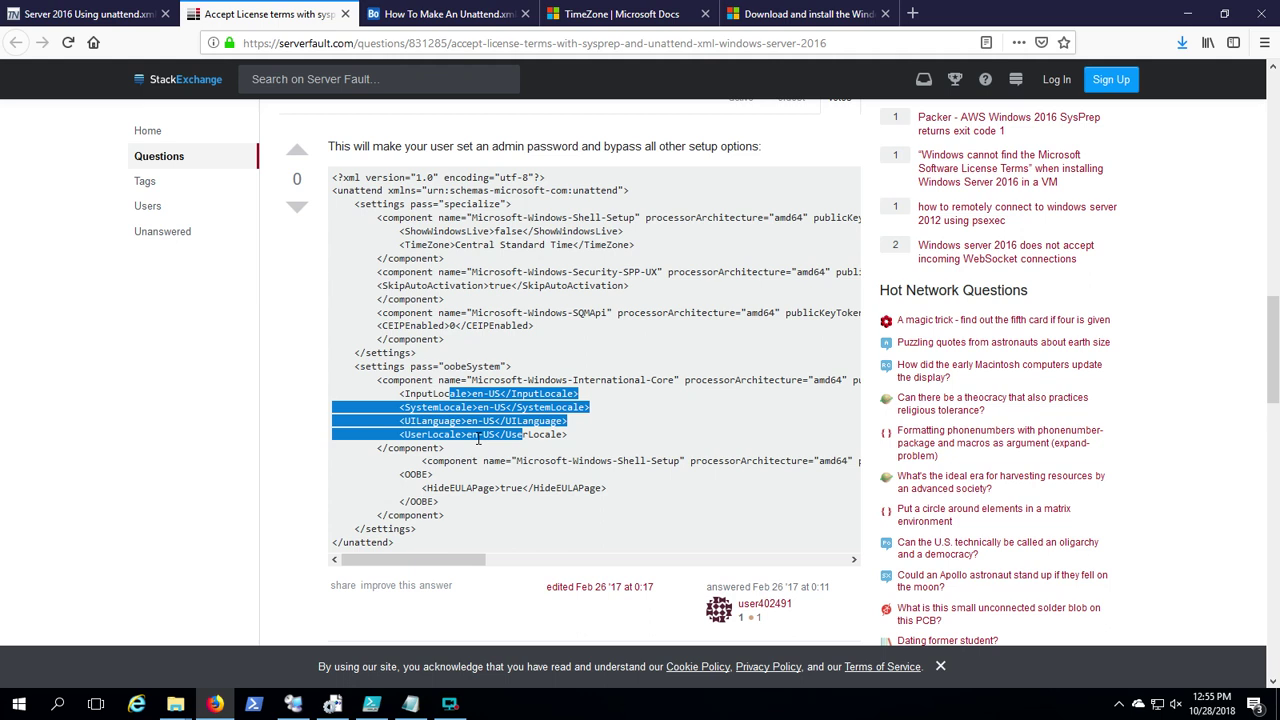
click(456, 246)
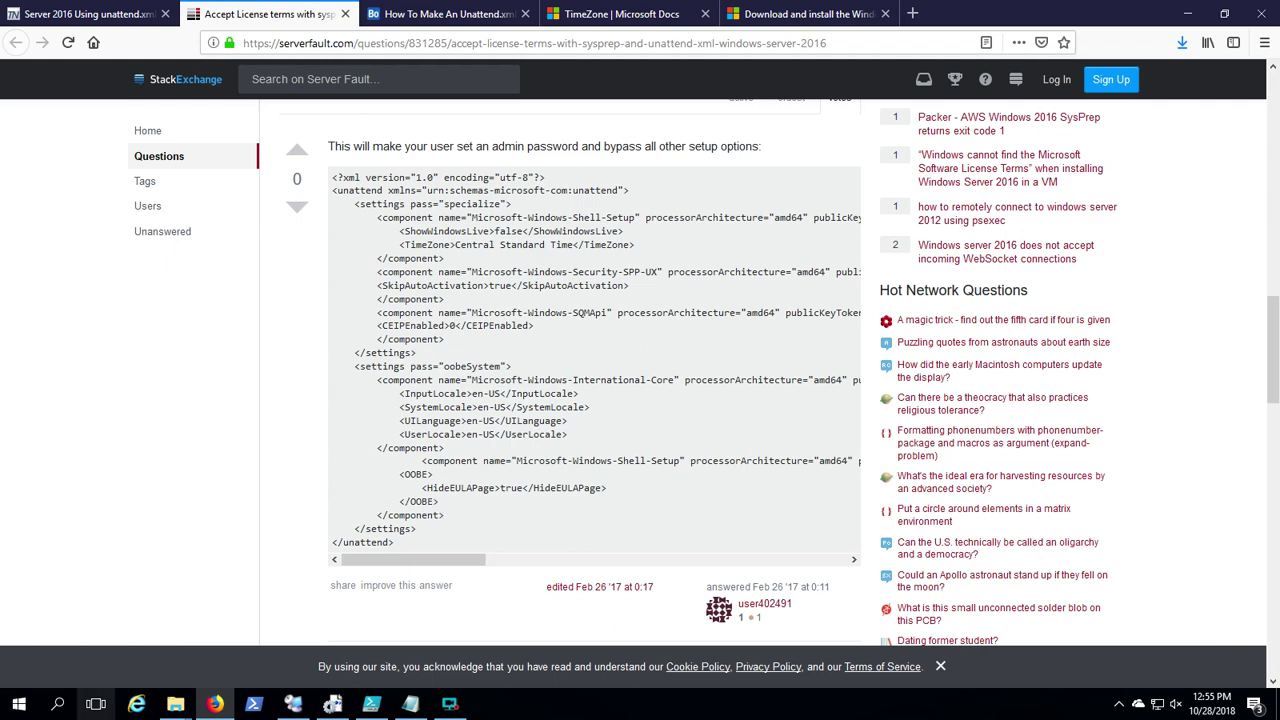
Step: Switch to Windows System Image Manager, inspect the RemoteAssistance-Exe component, and look up the answer file's creation command without running it
click(333, 705)
shift+right_click(333, 705)
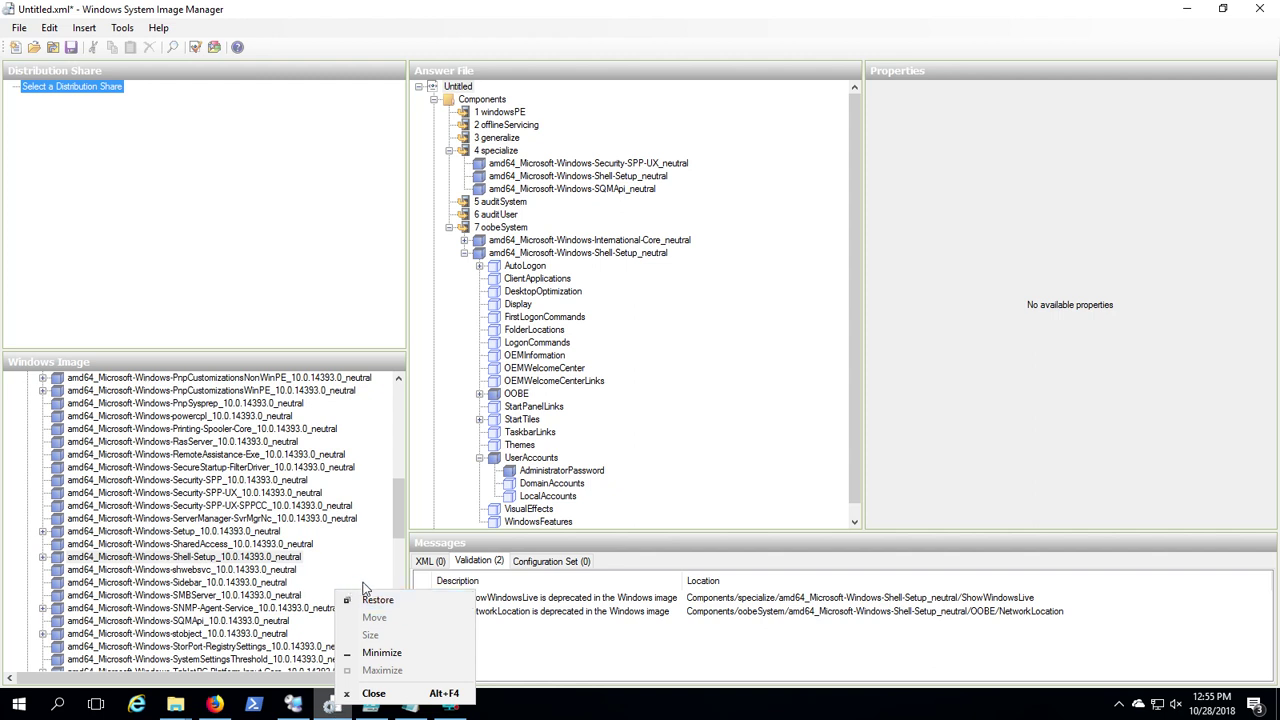
click(292, 260)
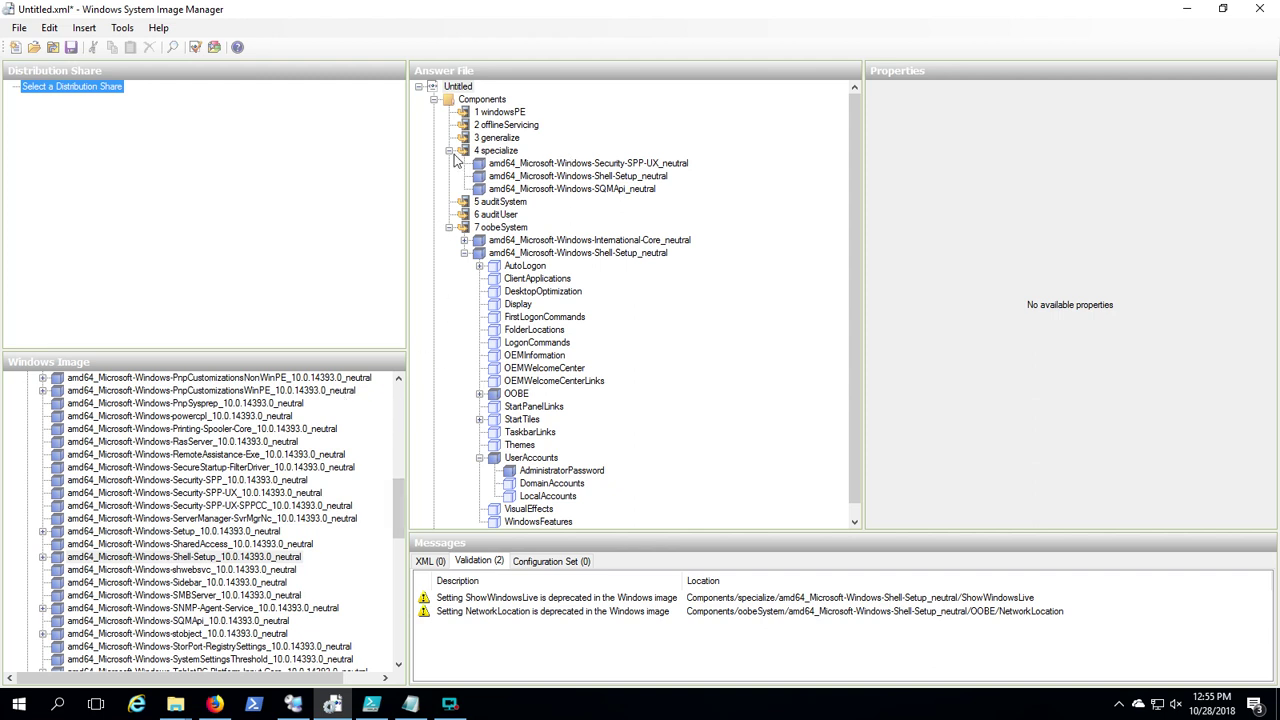
click(186, 456)
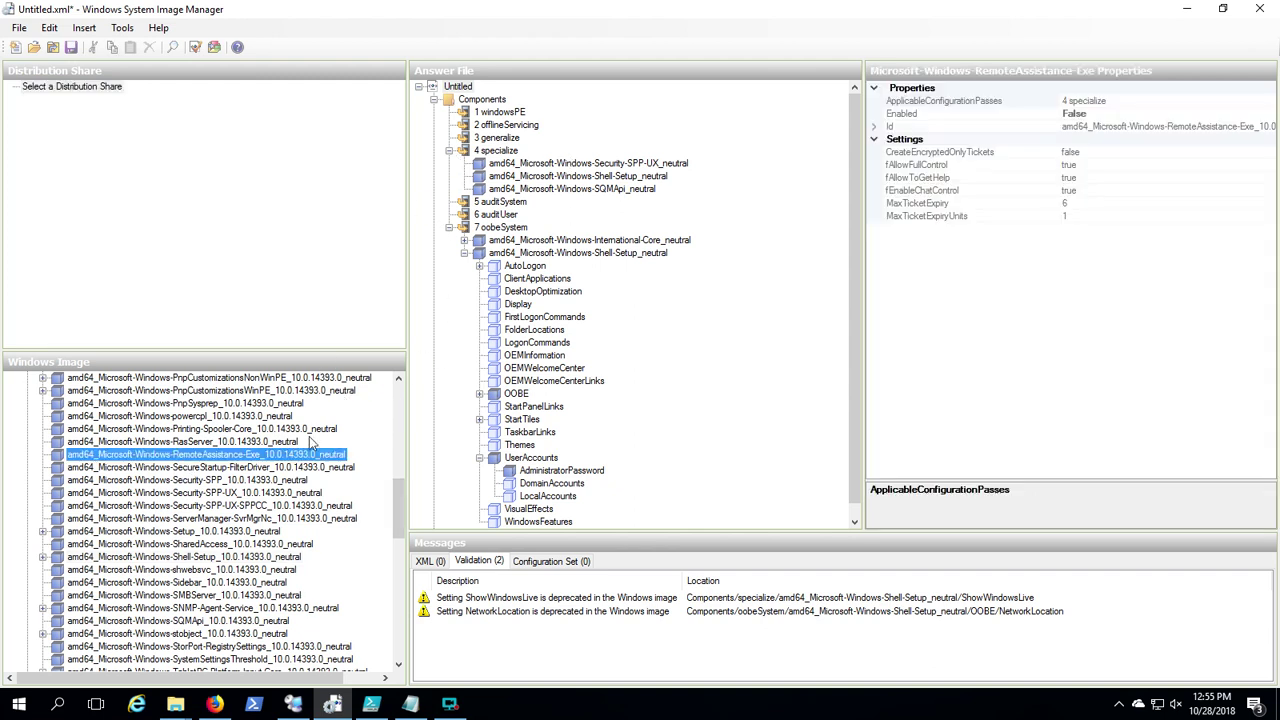
right_click(452, 88)
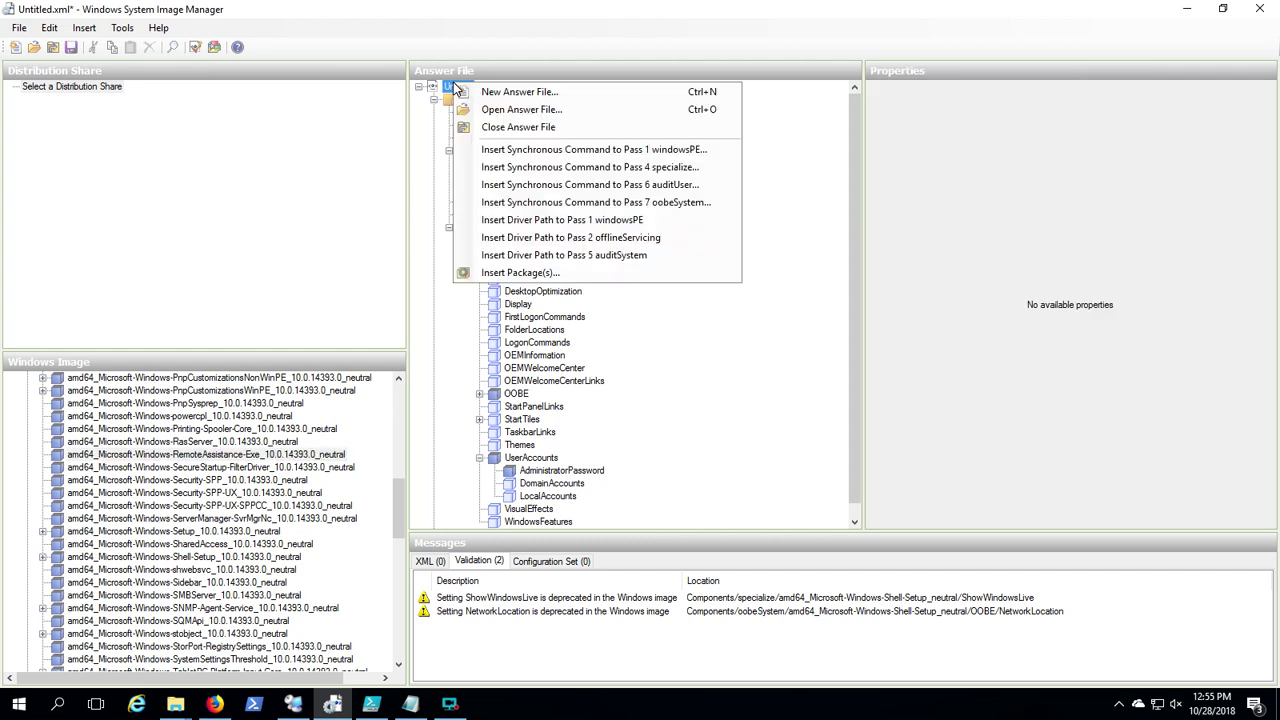
click(548, 33)
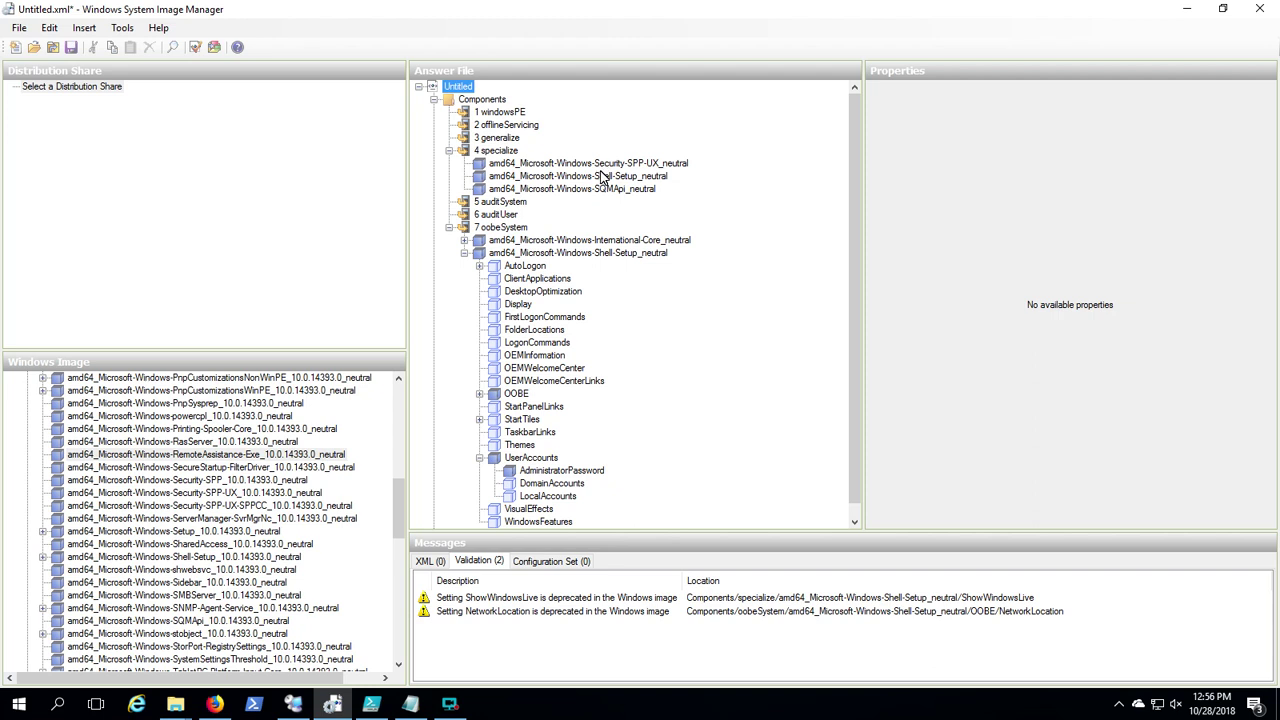
Step: Check which configuration passes the Security-SPP-UX and International-Core image components can be added to, without adding either
right_click(197, 494)
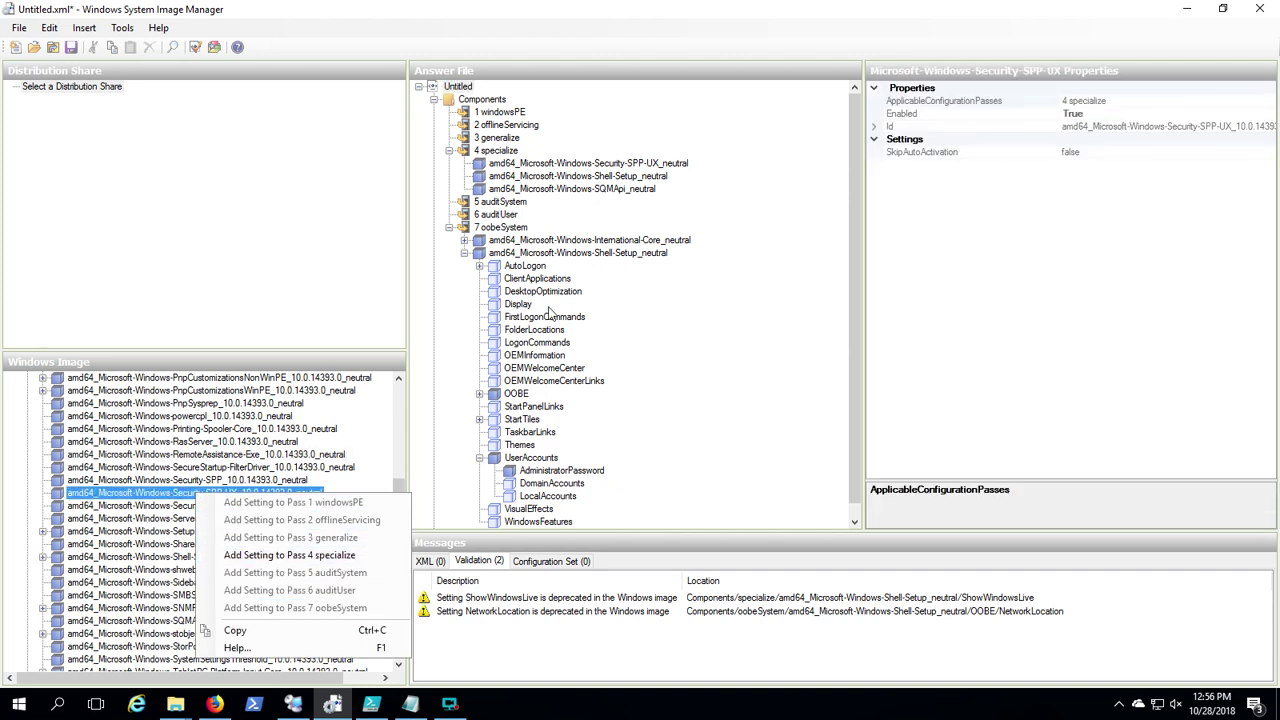
click(511, 153)
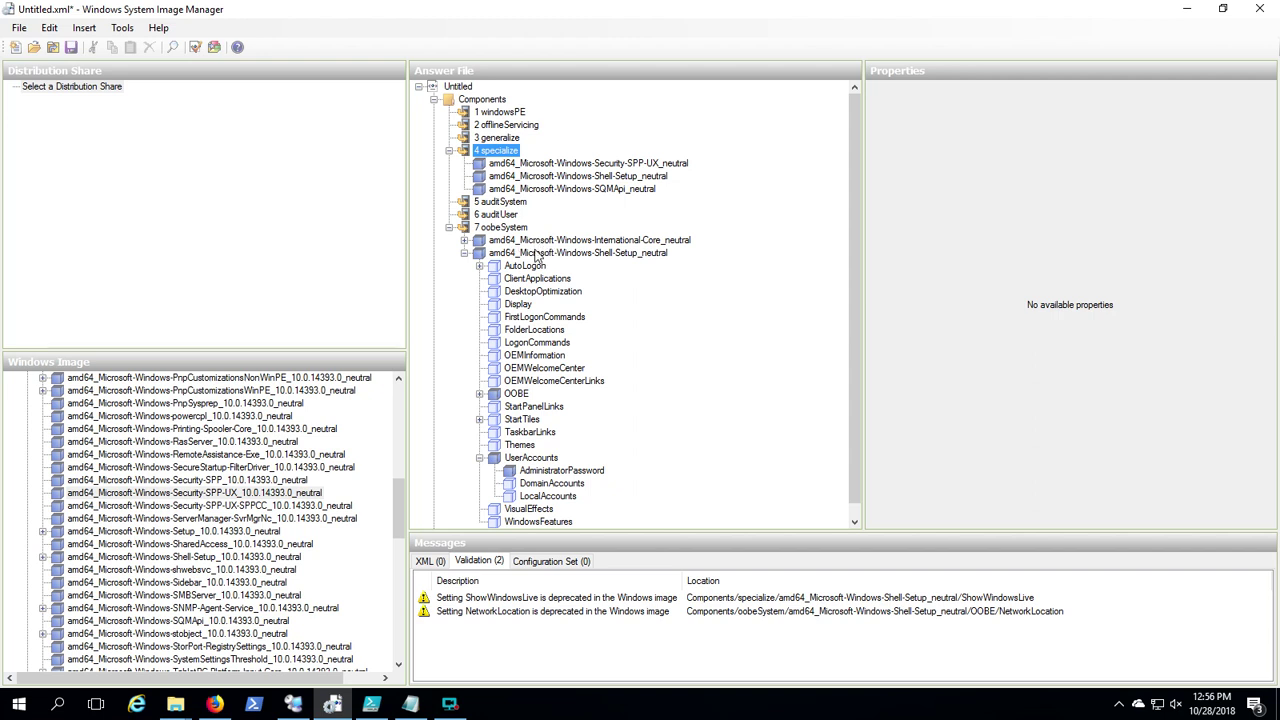
click(400, 407)
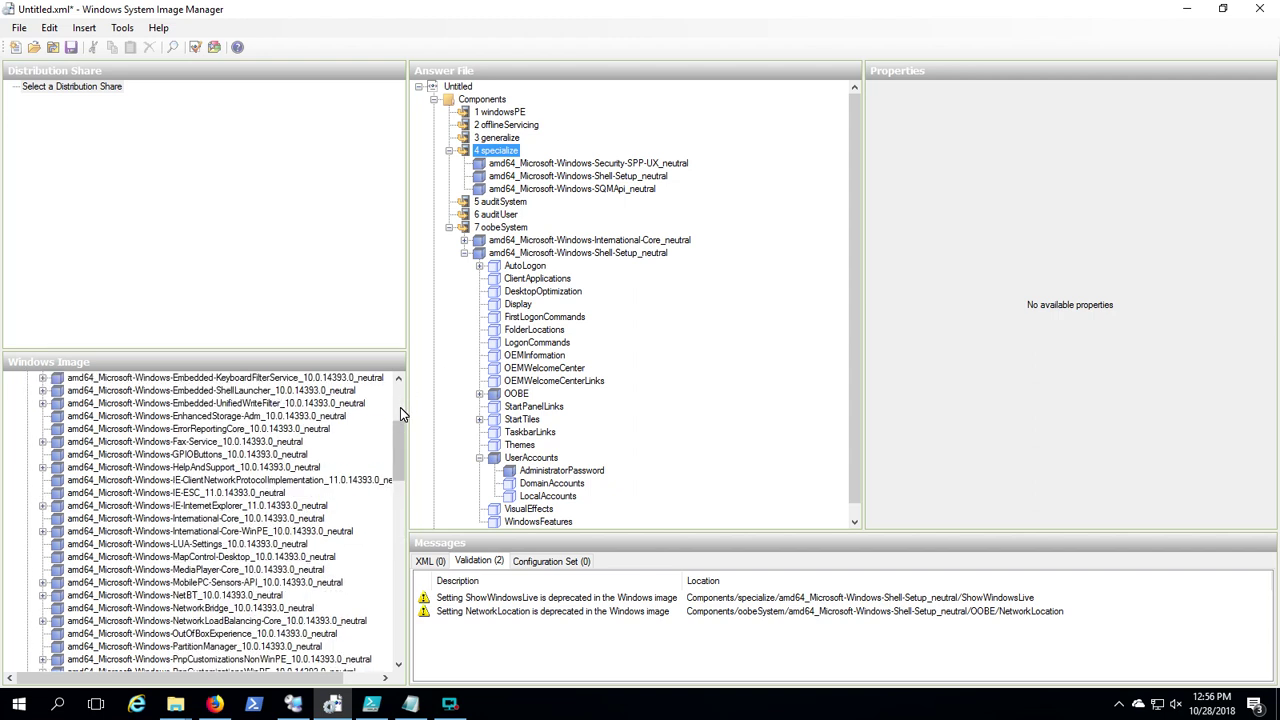
right_click(210, 521)
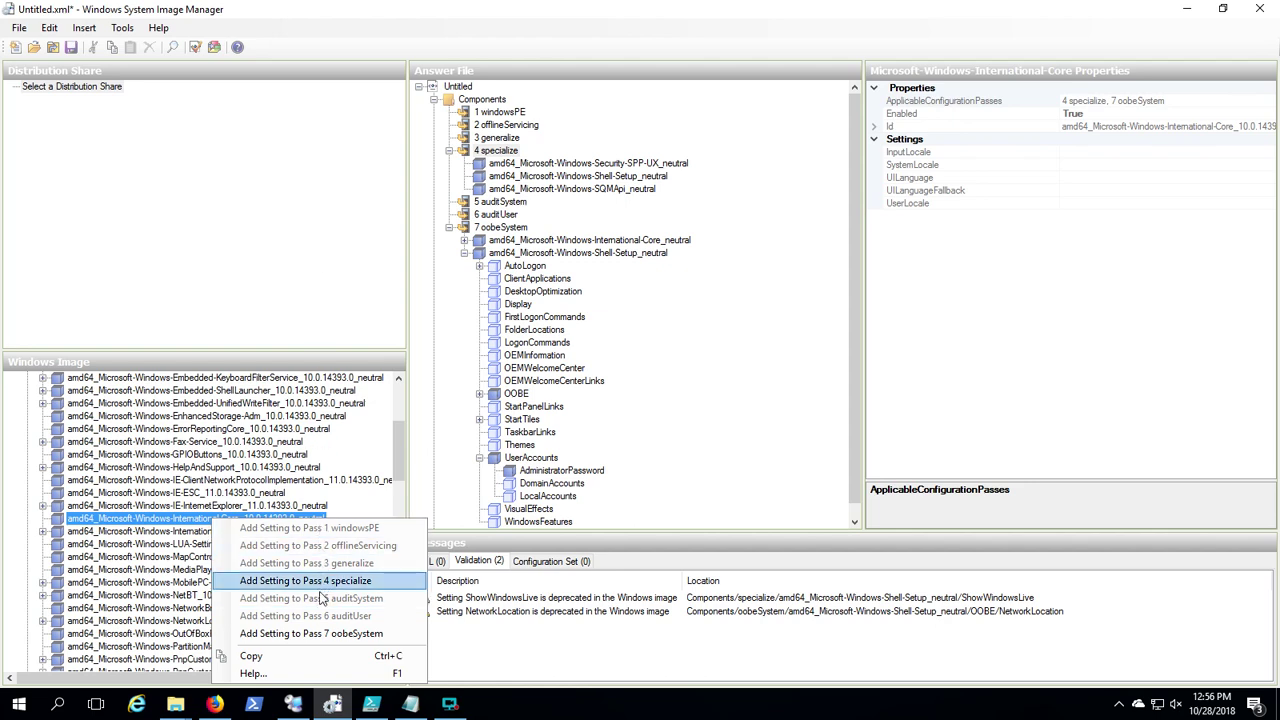
click(262, 244)
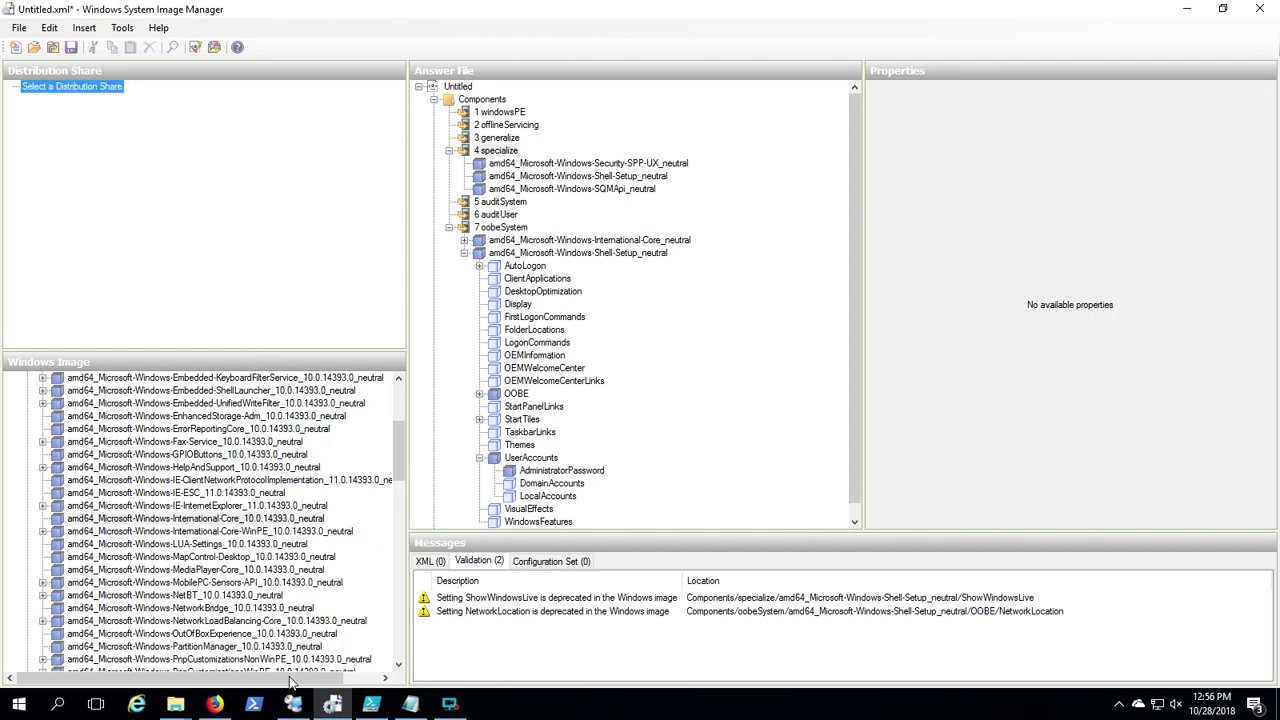
Step: Return to the Server Fault answer in Firefox and examine the specialize and oobeSystem pass names and component entries in the XML
click(214, 704)
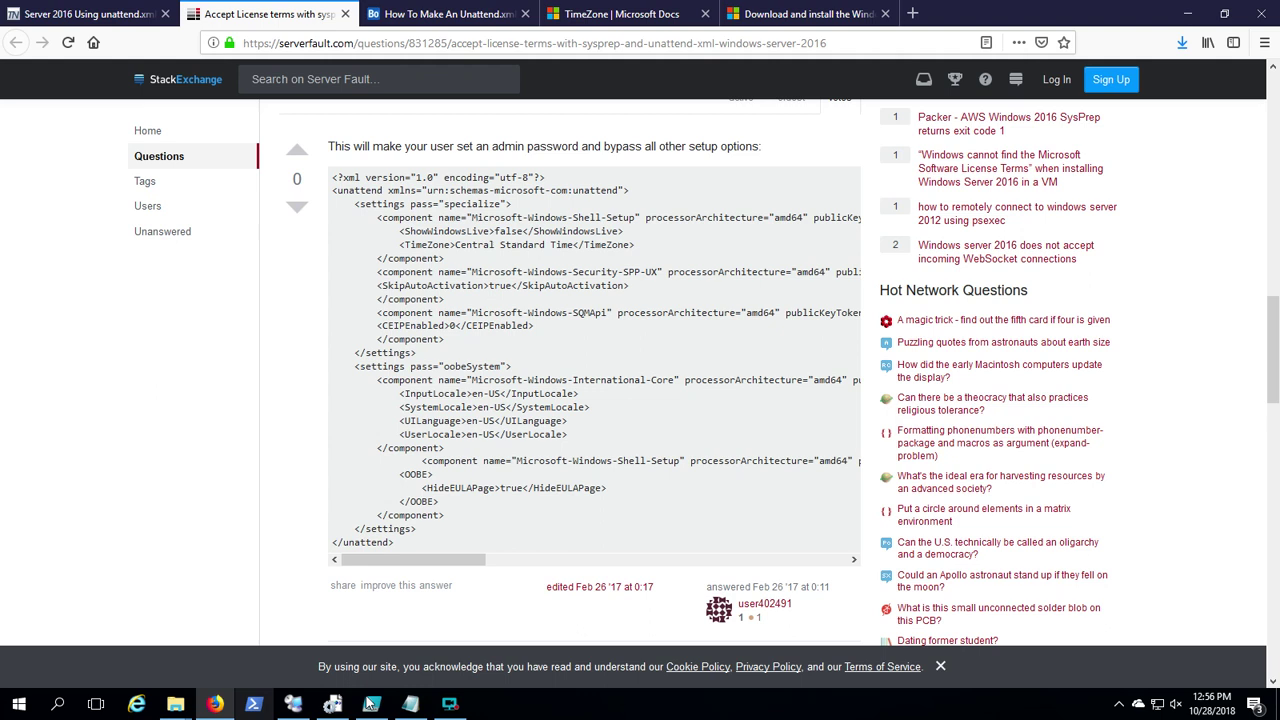
double_click(482, 205)
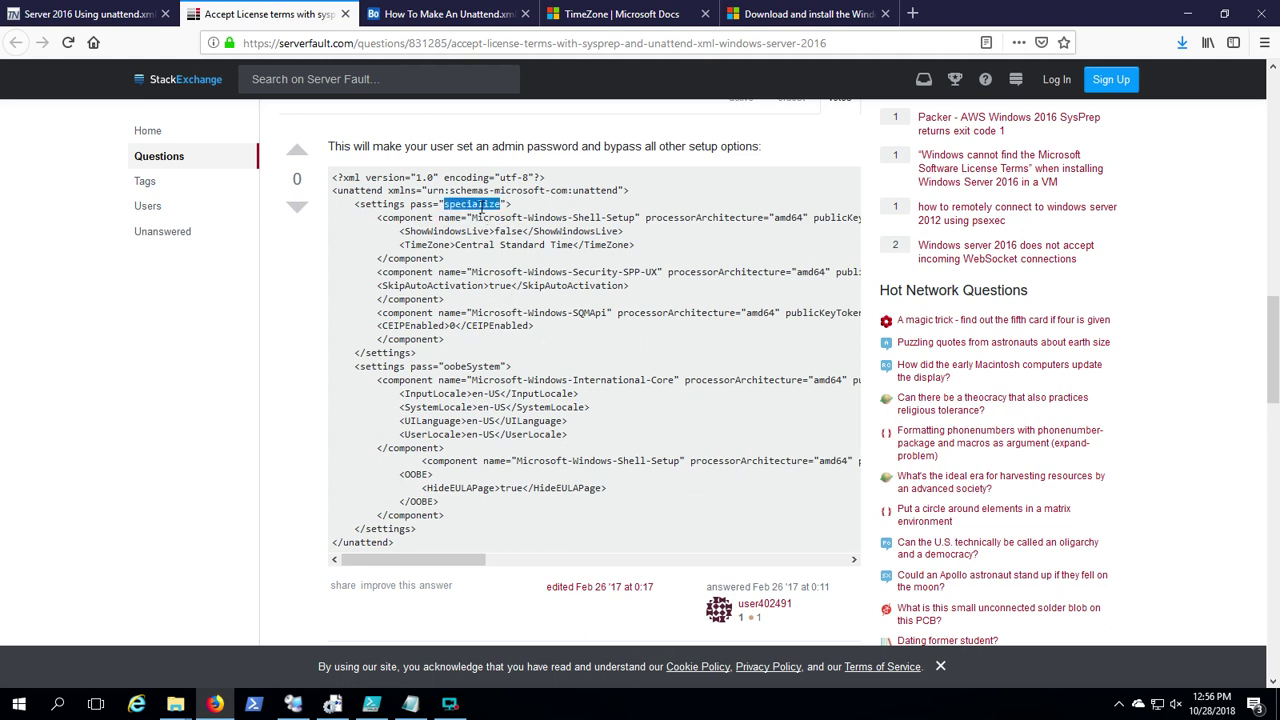
click(478, 366)
drag(366, 213, 467, 213)
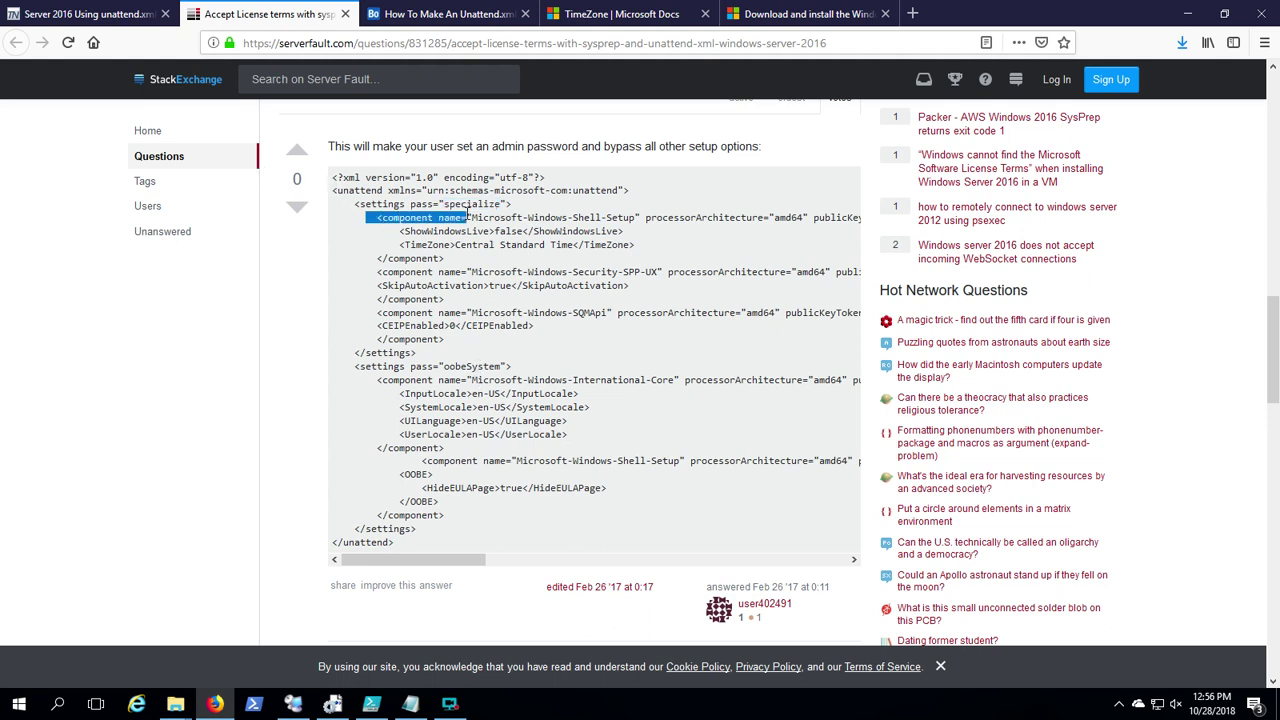
drag(381, 204, 497, 204)
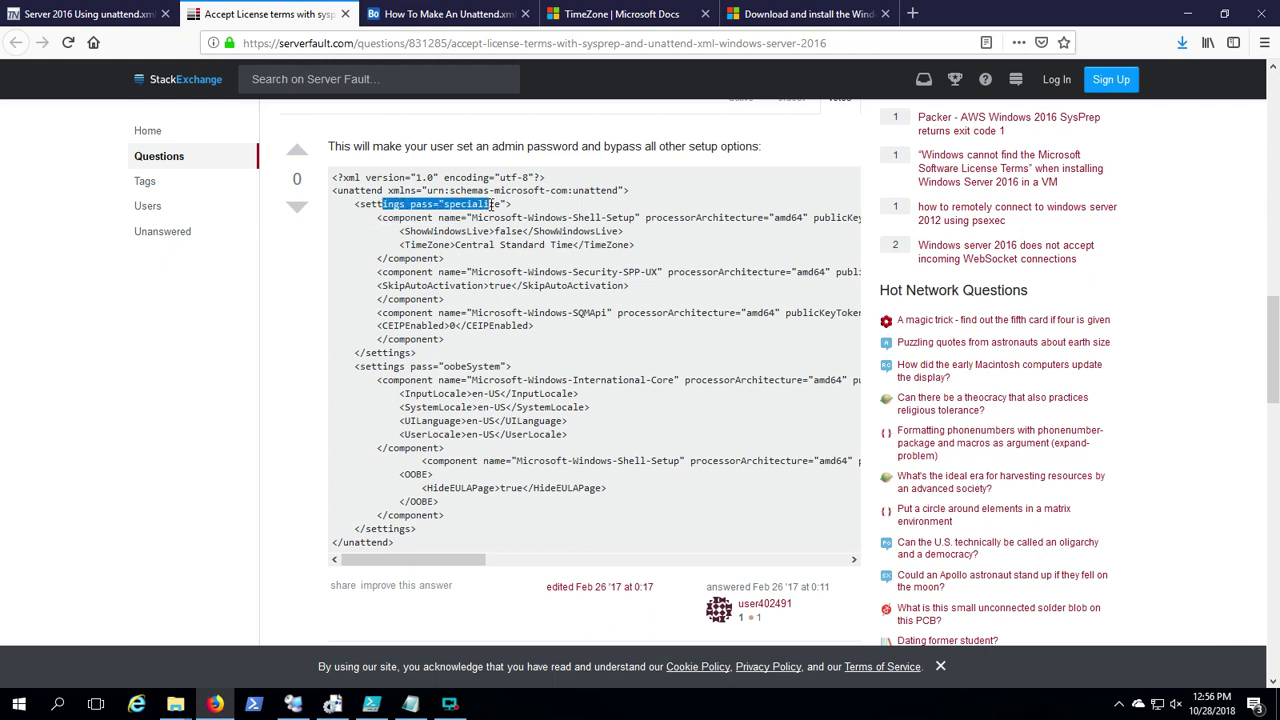
Step: Switch to Windows System Image Manager and review the SkipAutoActivation options of the Security-SPP-UX component in the specialize pass
click(333, 704)
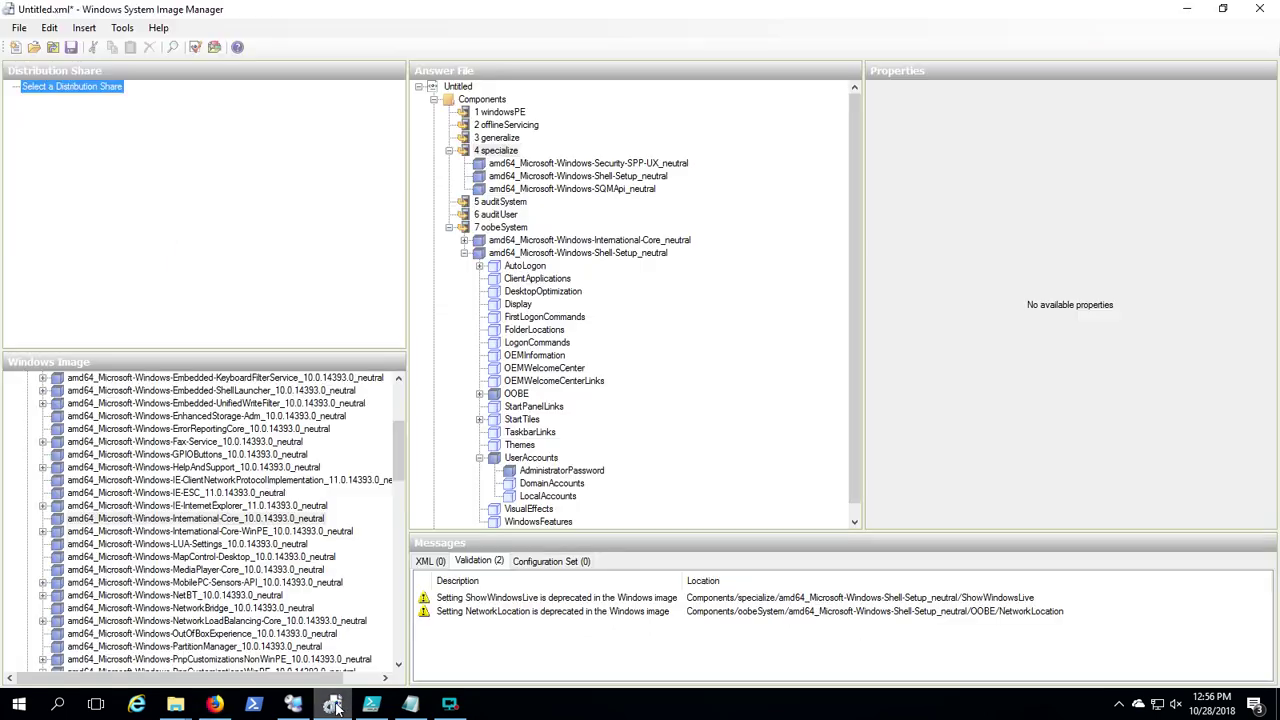
click(617, 165)
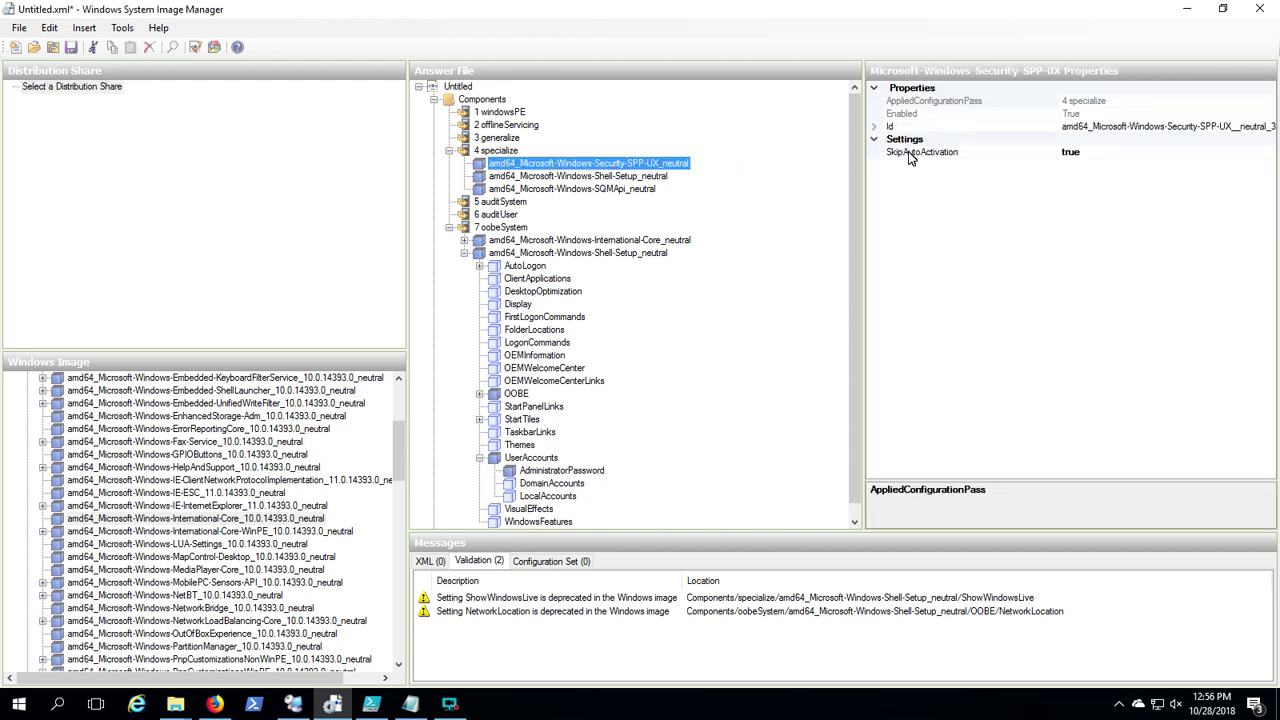
click(1072, 152)
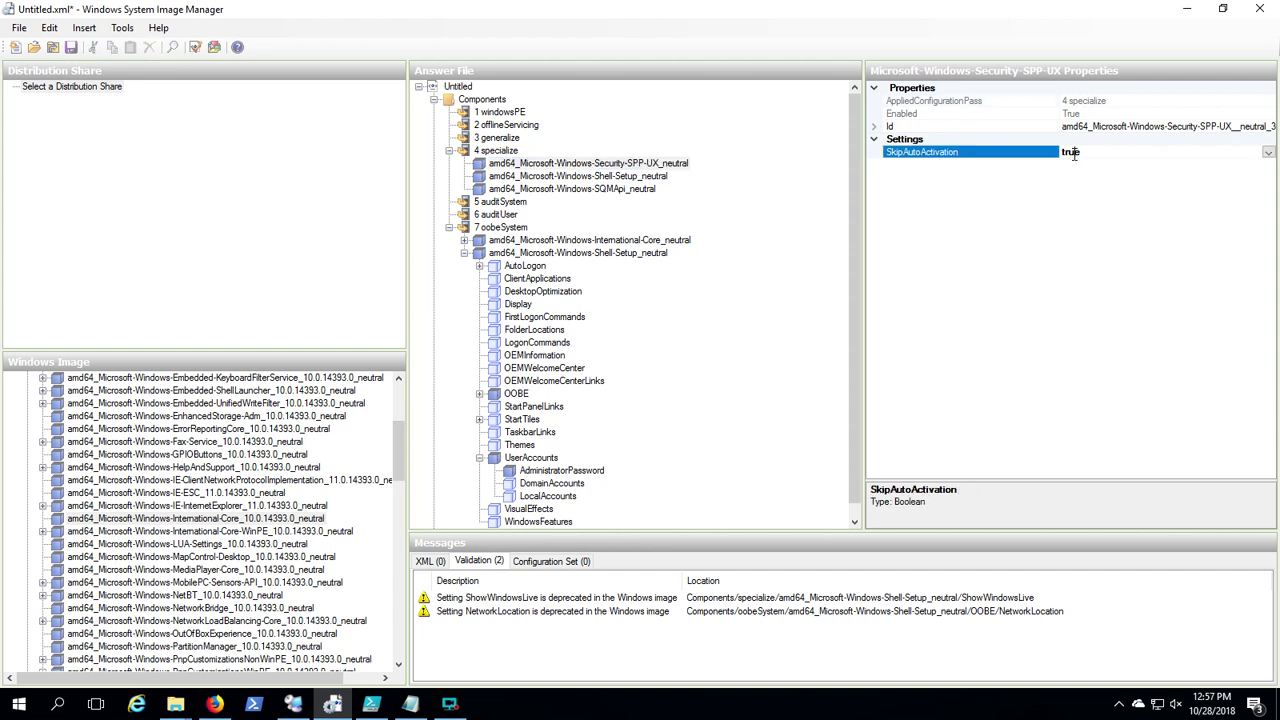
click(1268, 152)
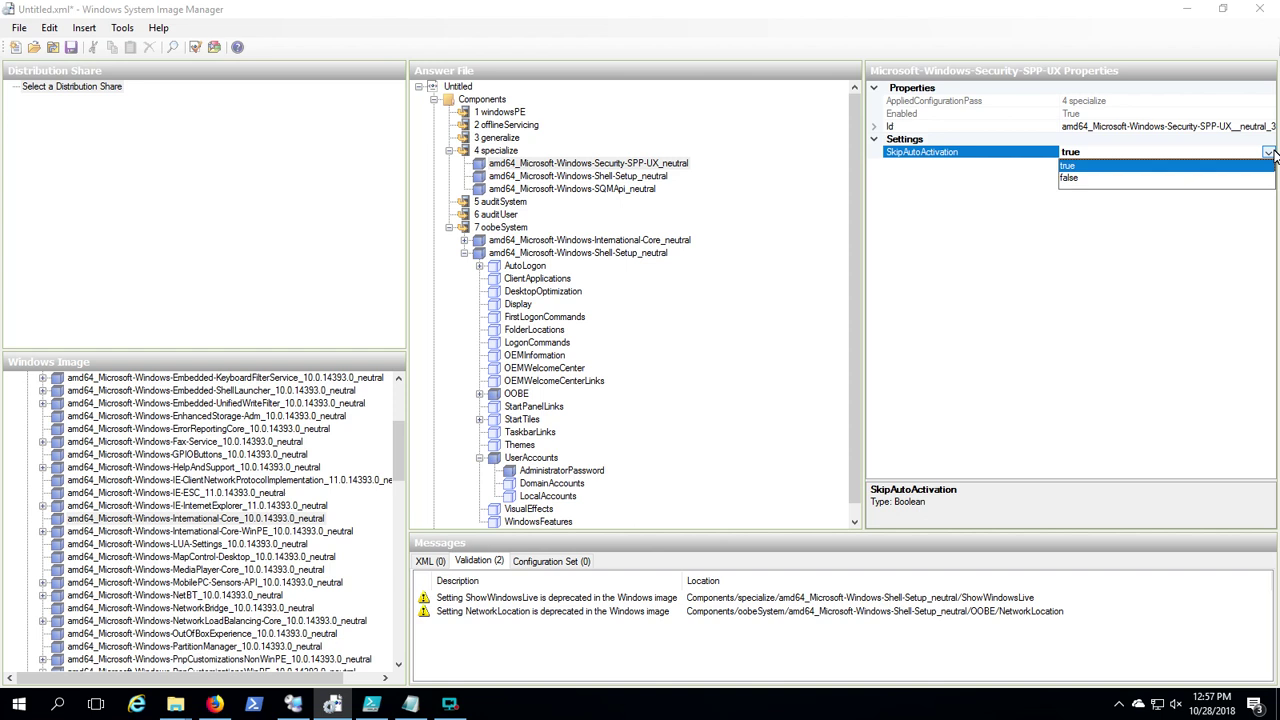
click(1268, 152)
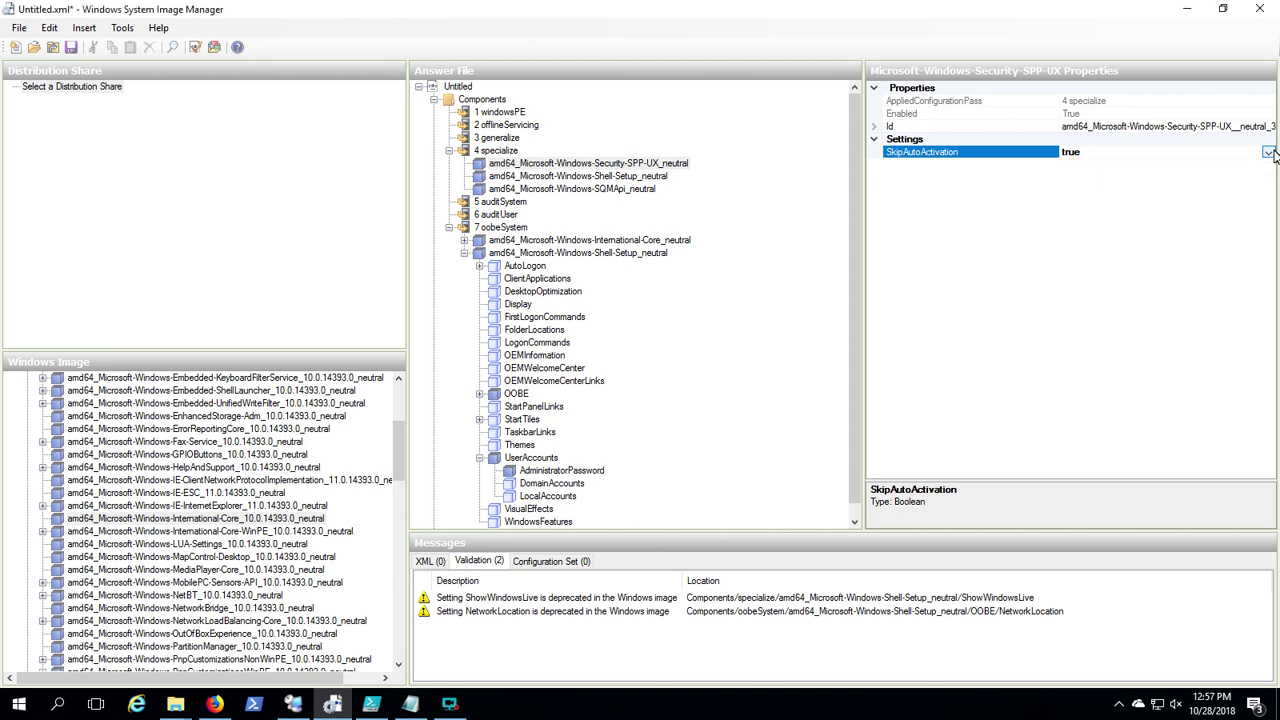
Step: Review ShowWindowsLive and TimeZone in the specialize pass's Shell-Setup component, and CEIPEnabled in its SQMApi component
click(596, 177)
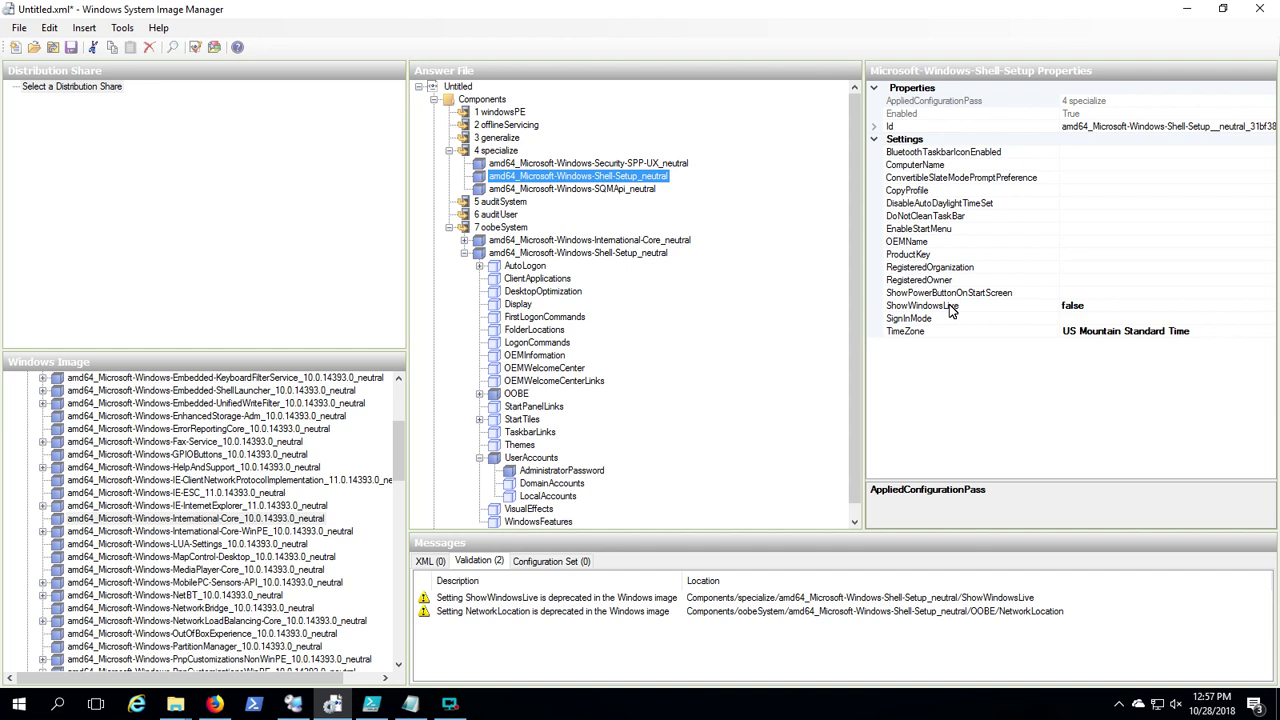
click(1099, 331)
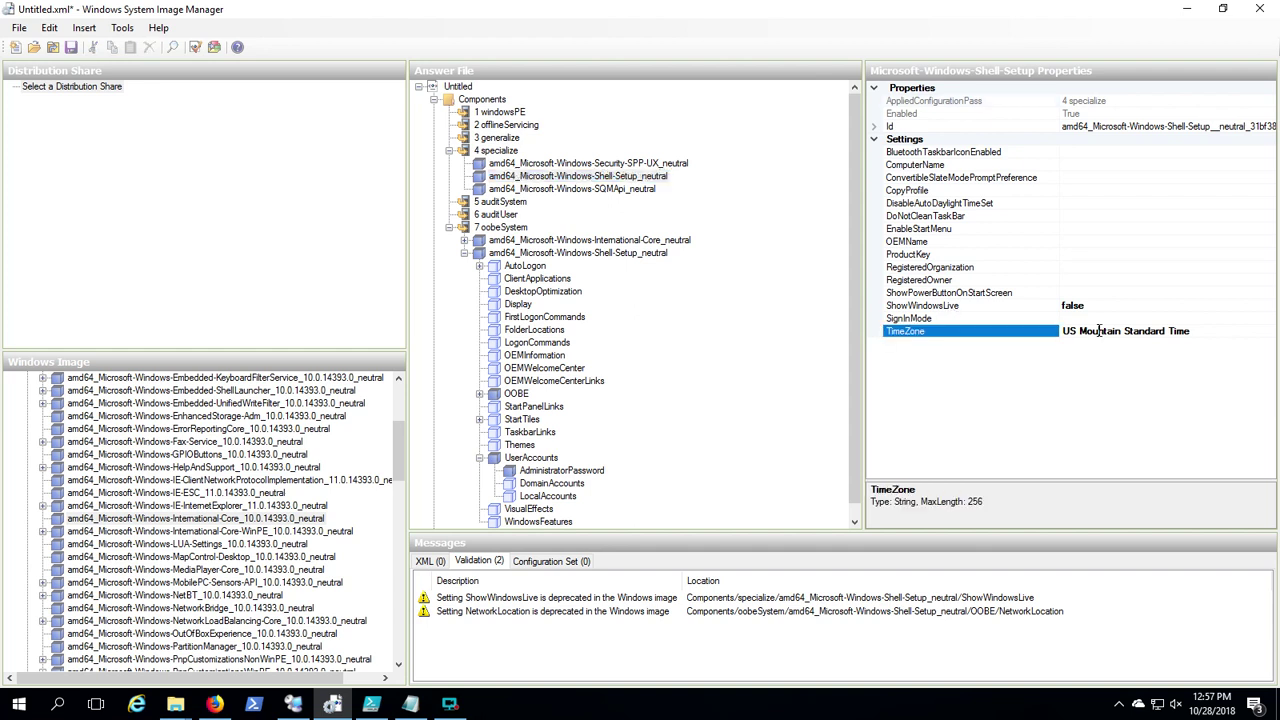
click(1103, 331)
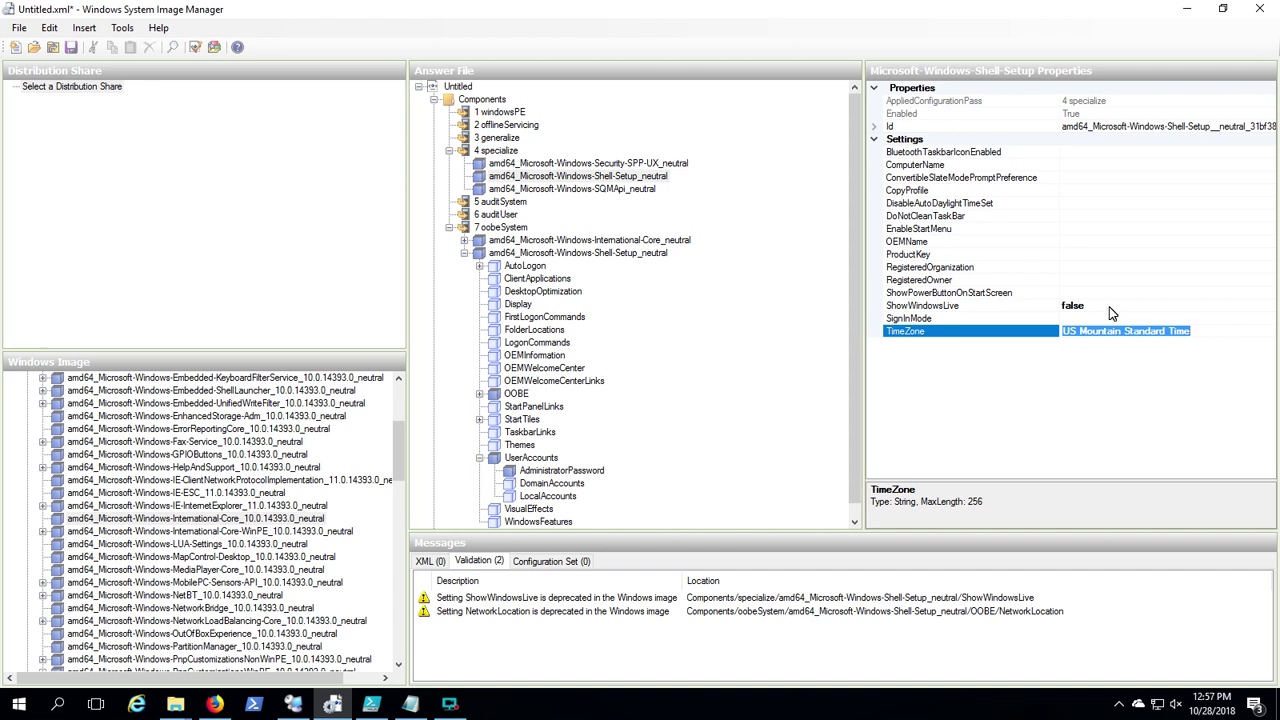
click(583, 177)
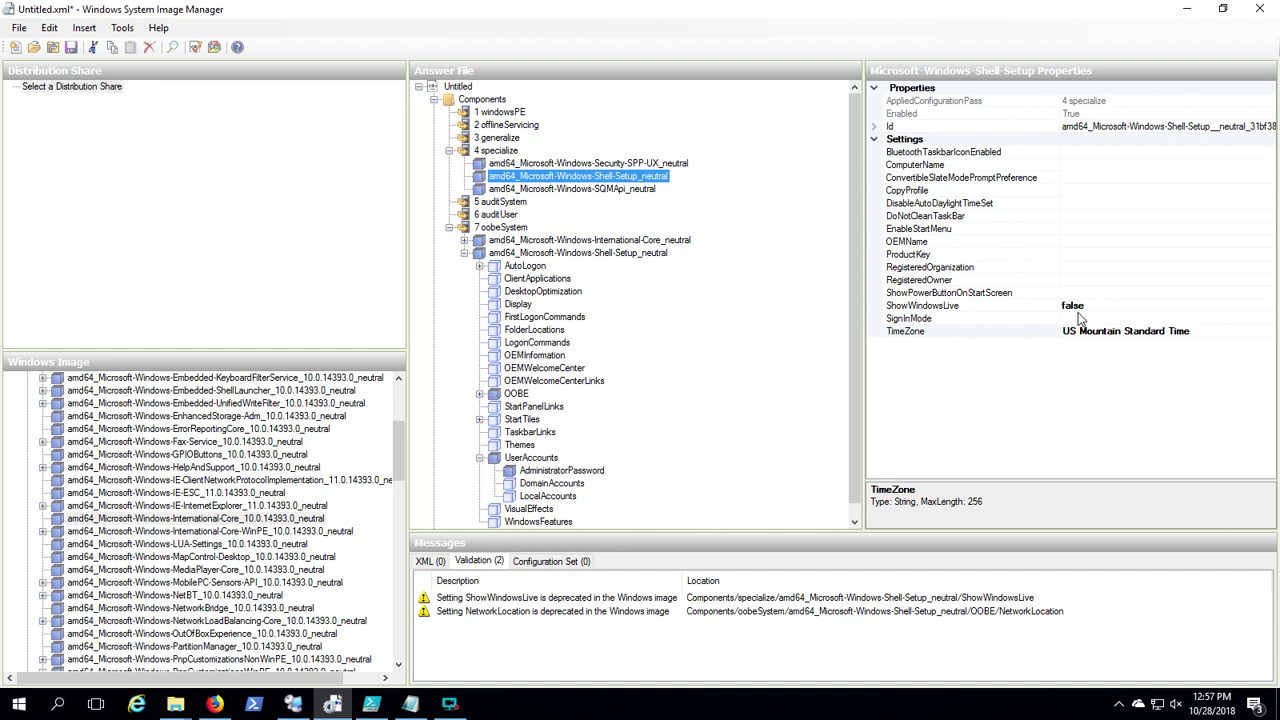
click(574, 189)
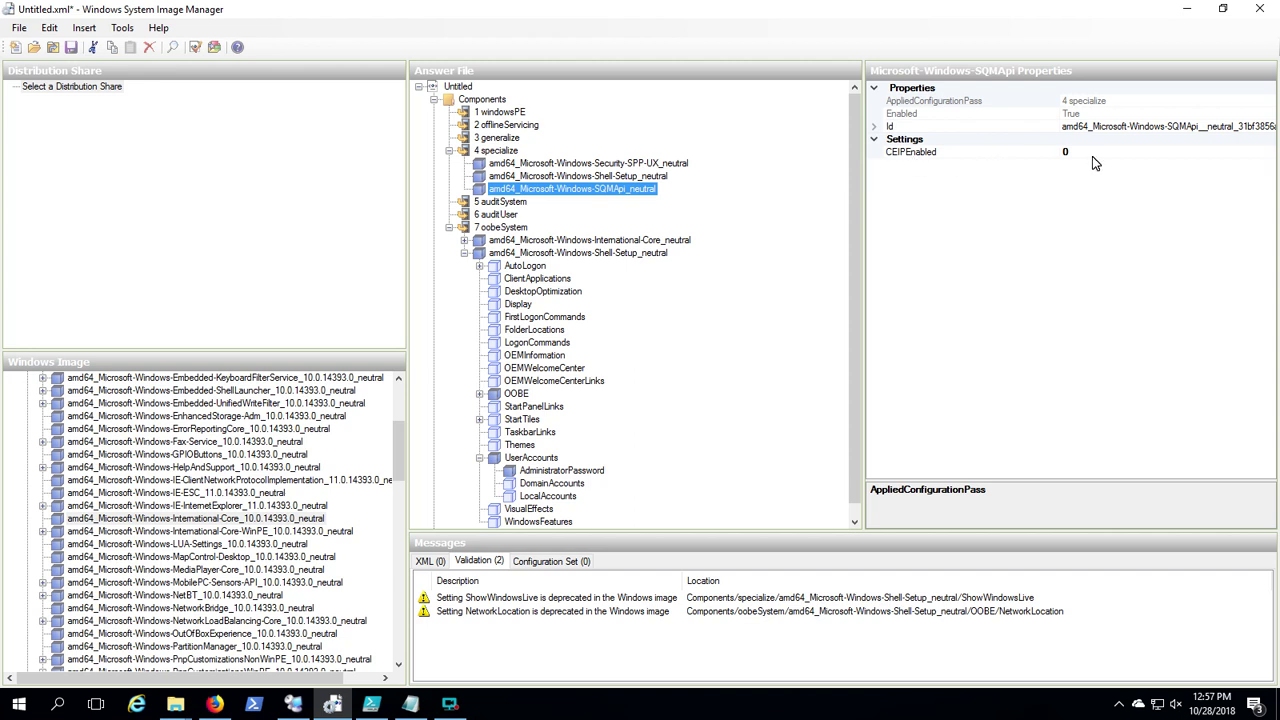
Step: Review the oobeSystem pass's International-Core locales, the OOBE page-hiding settings, and the AdministratorPassword entry under UserAccounts
click(634, 243)
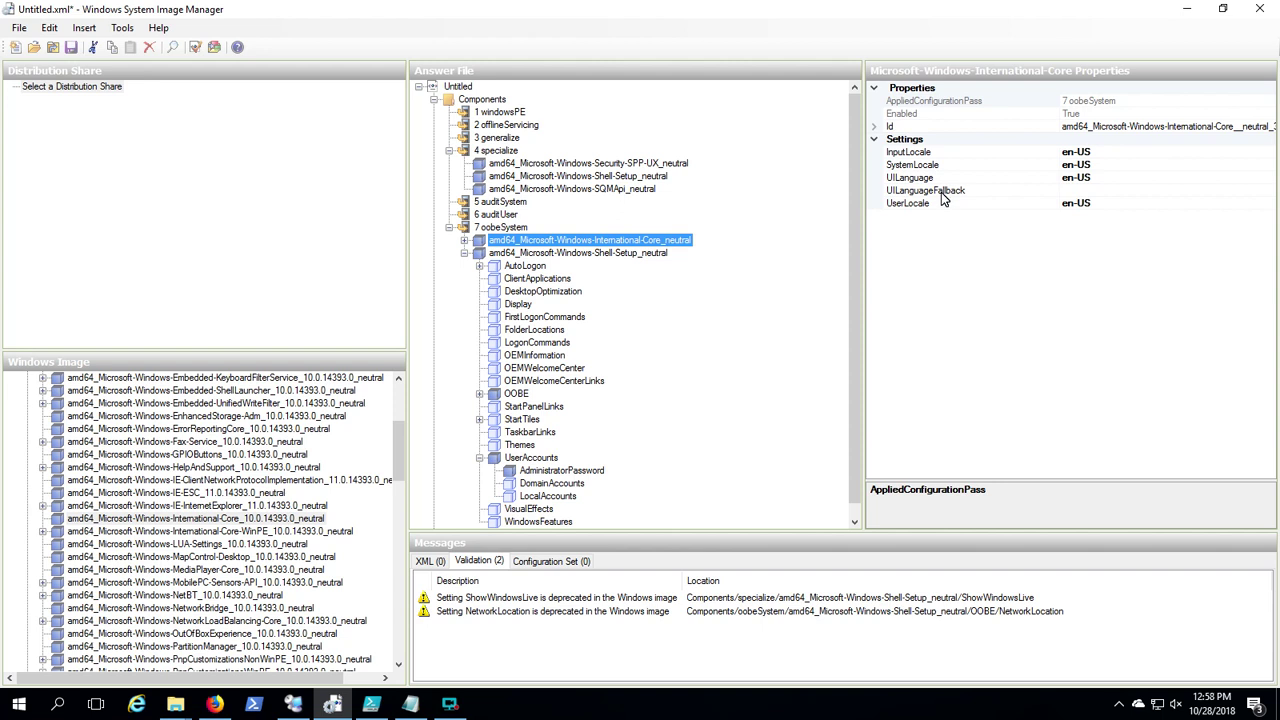
click(523, 396)
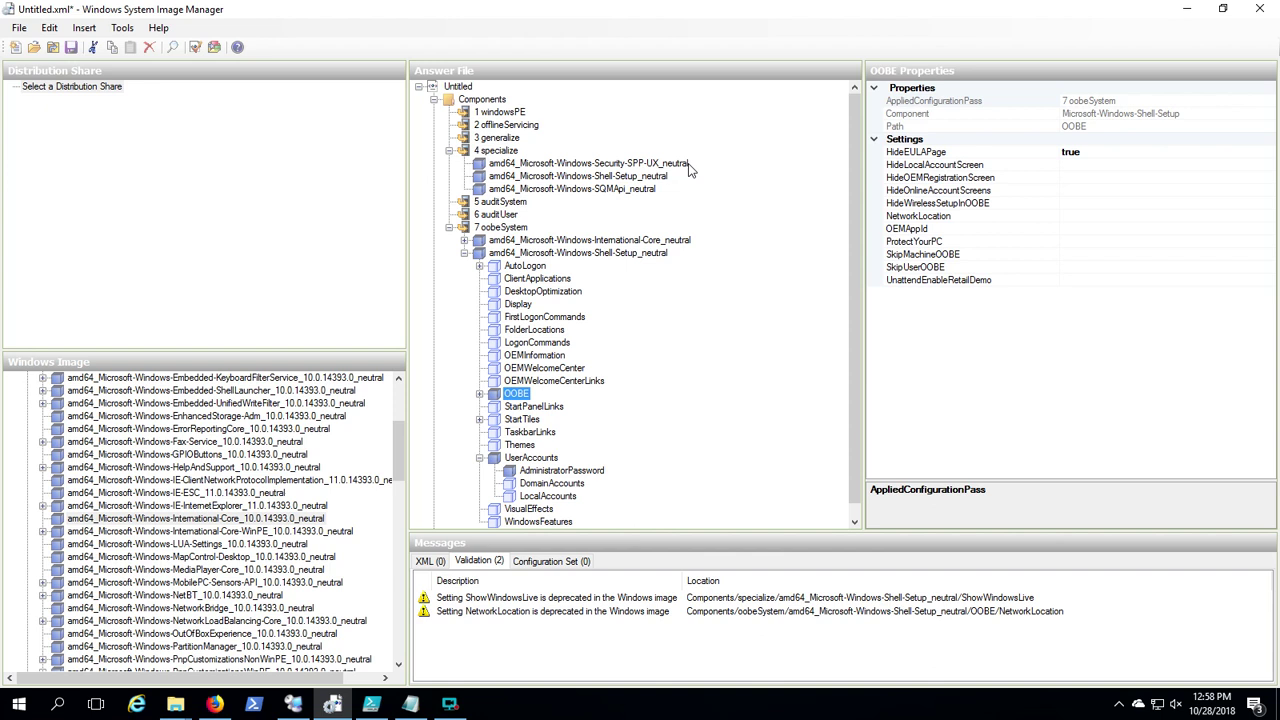
click(573, 242)
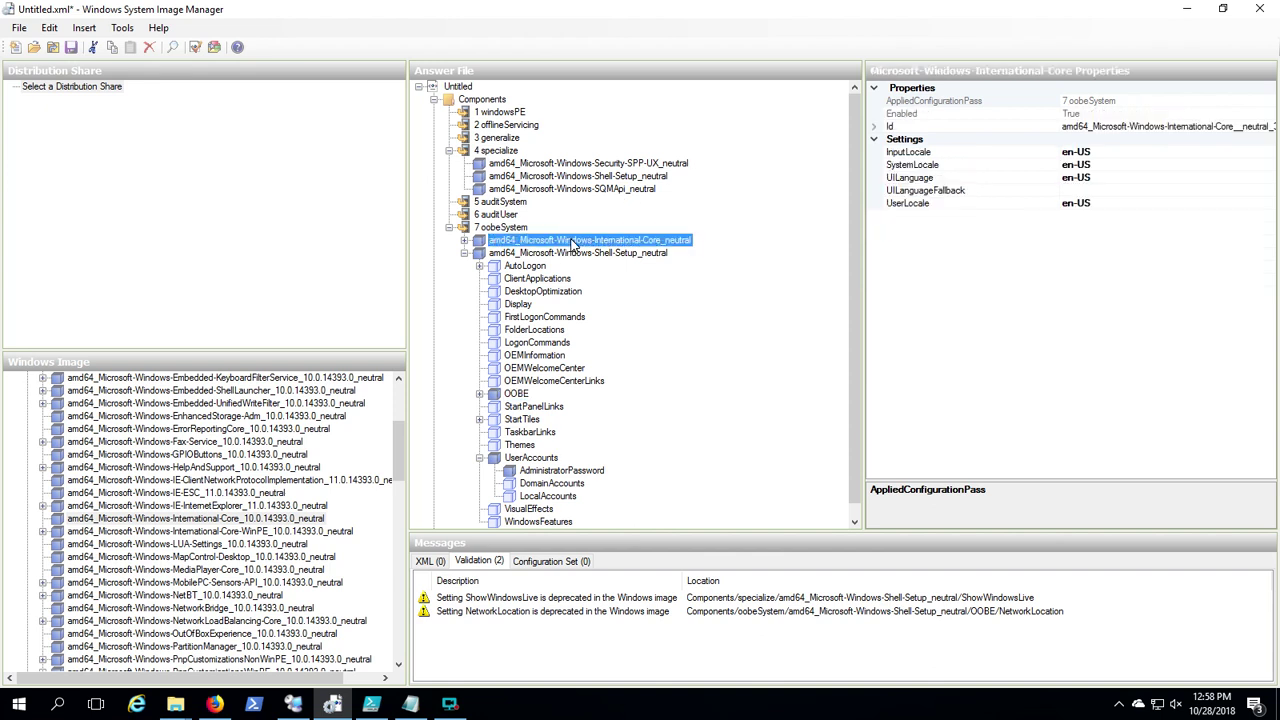
click(517, 394)
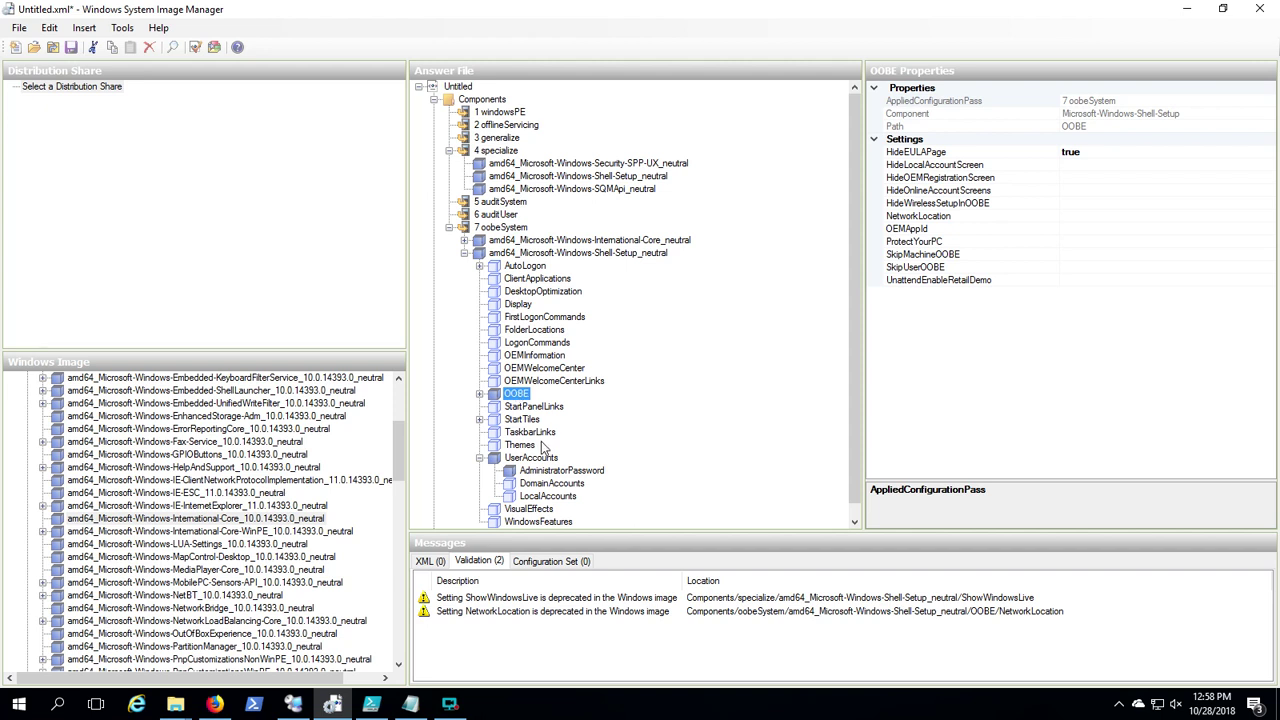
click(540, 472)
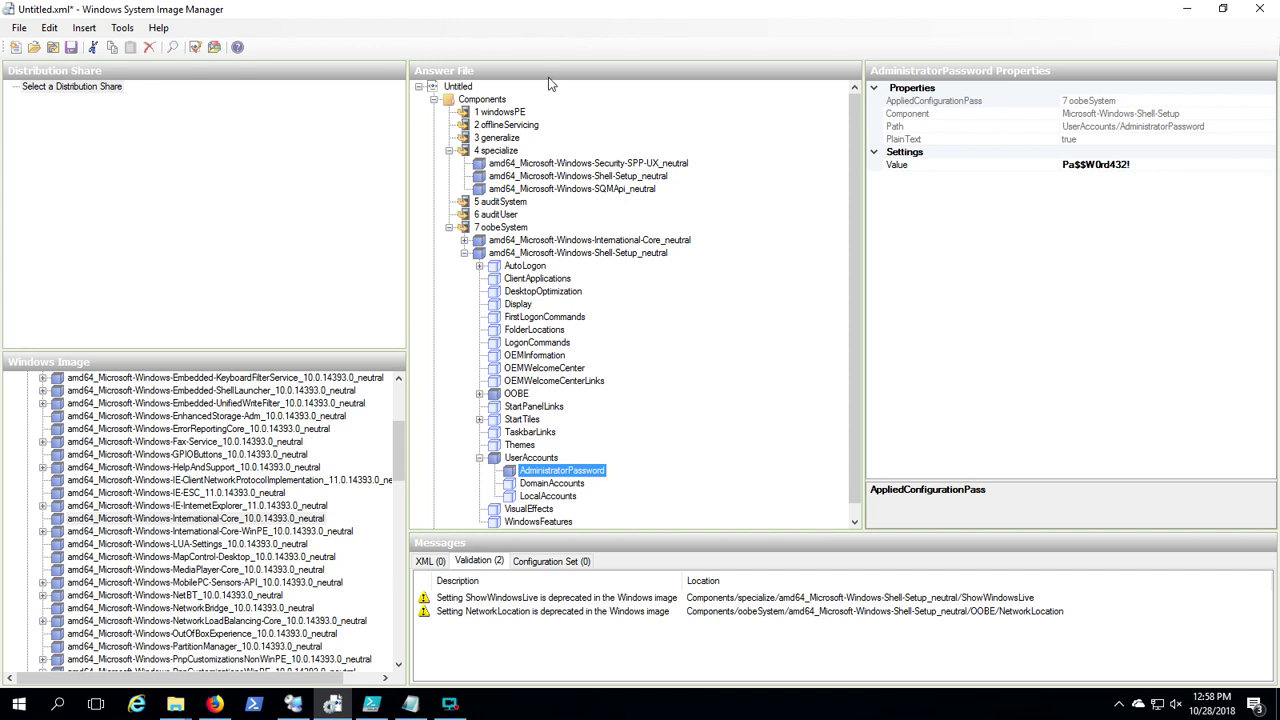
Step: Switch to the Untitled.xml answer file in Notepad and delete the UILanguageFallback line from the oobeSystem pass's International-Core component
right_click(457, 88)
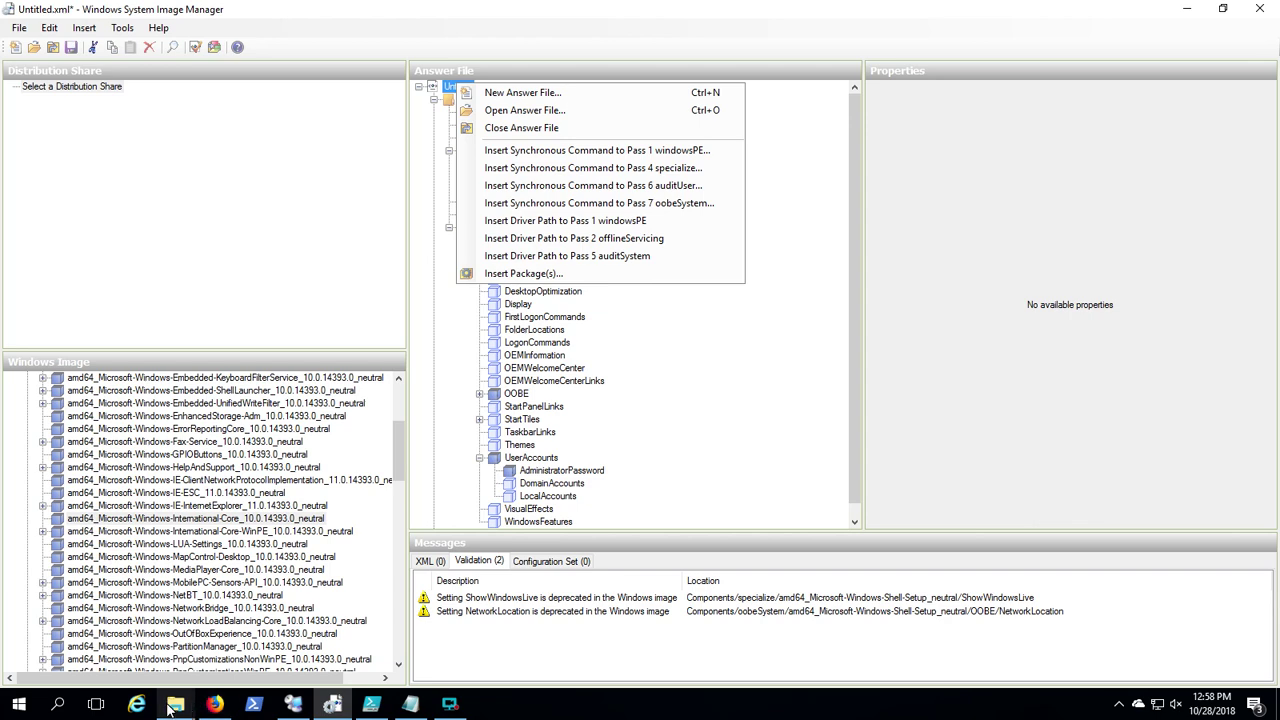
mouse_move(337, 707)
click(405, 704)
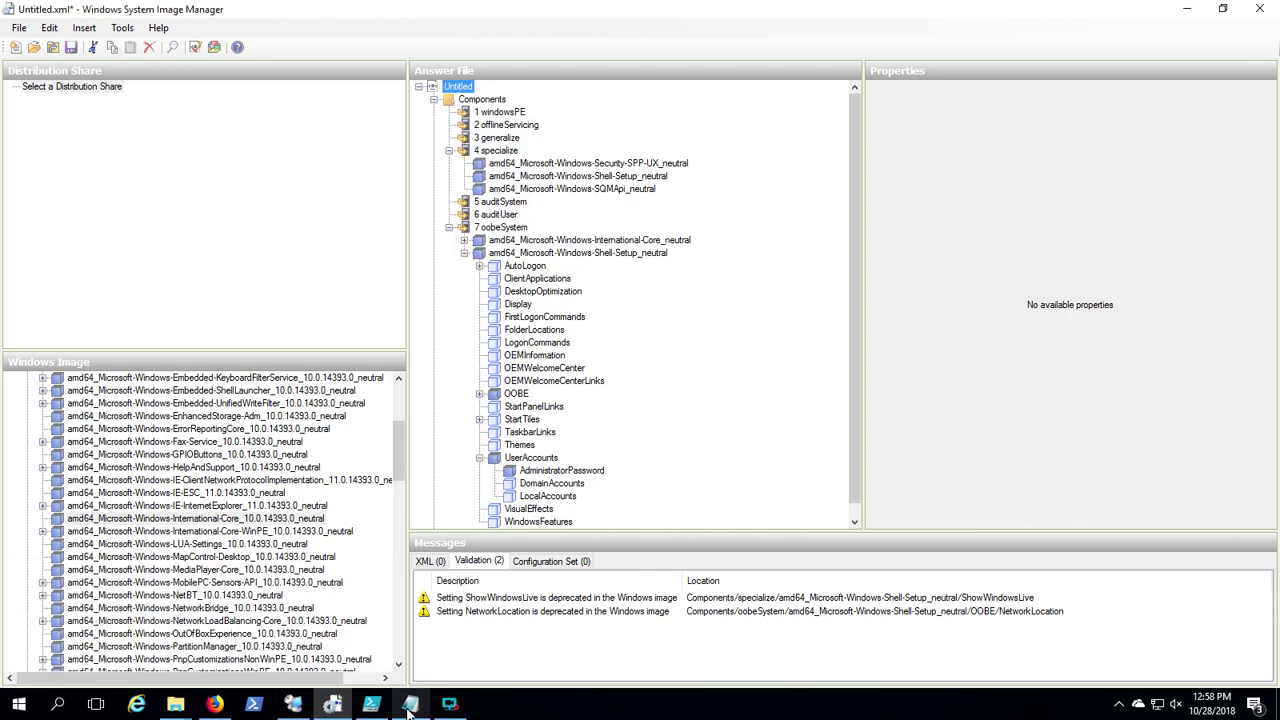
click(410, 704)
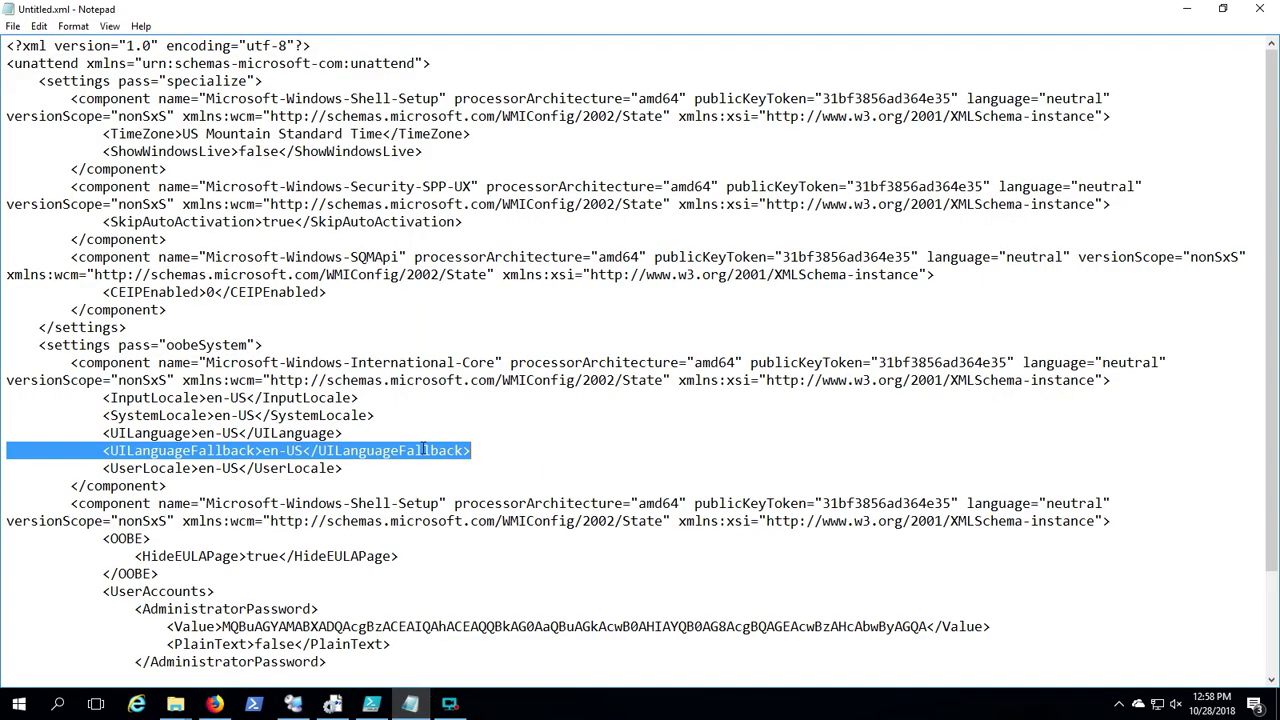
drag(508, 446, 6, 450)
key(BackSpace)
key(BackSpace)
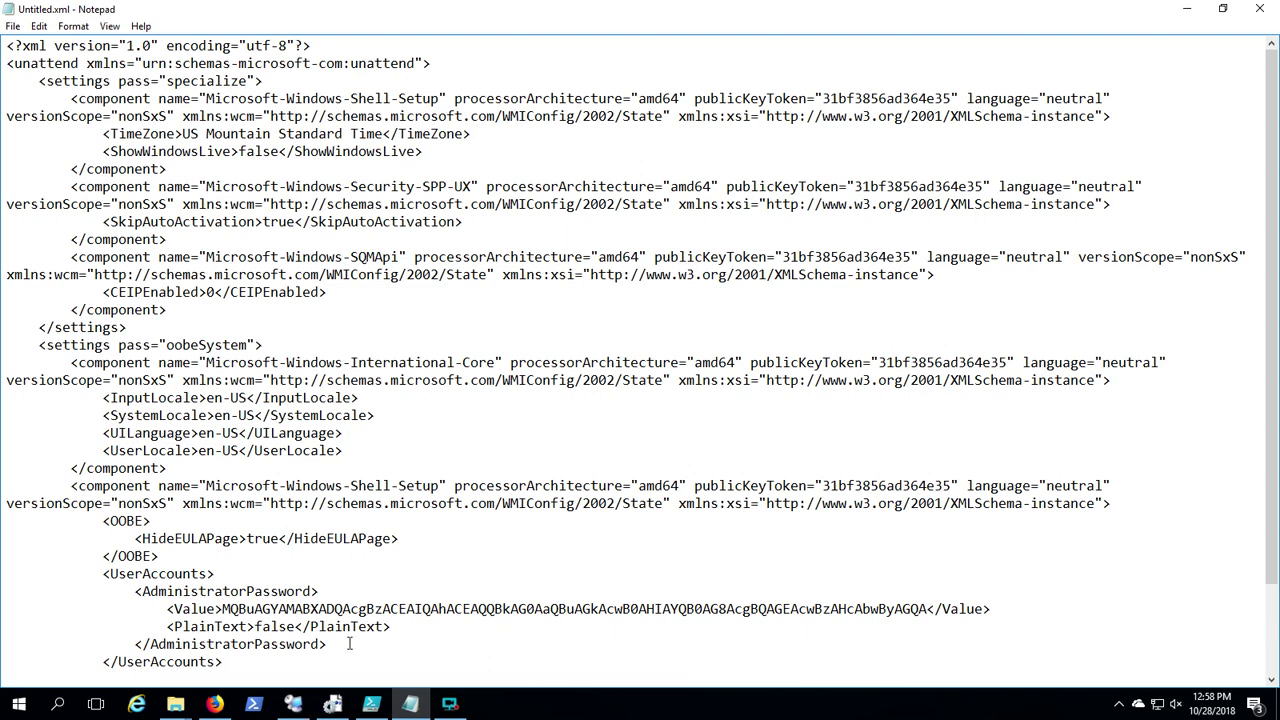
Step: Delete the cpi:offlineImage element just before the closing unattend tag in Untitled.xml
scroll(350, 643, down, 2)
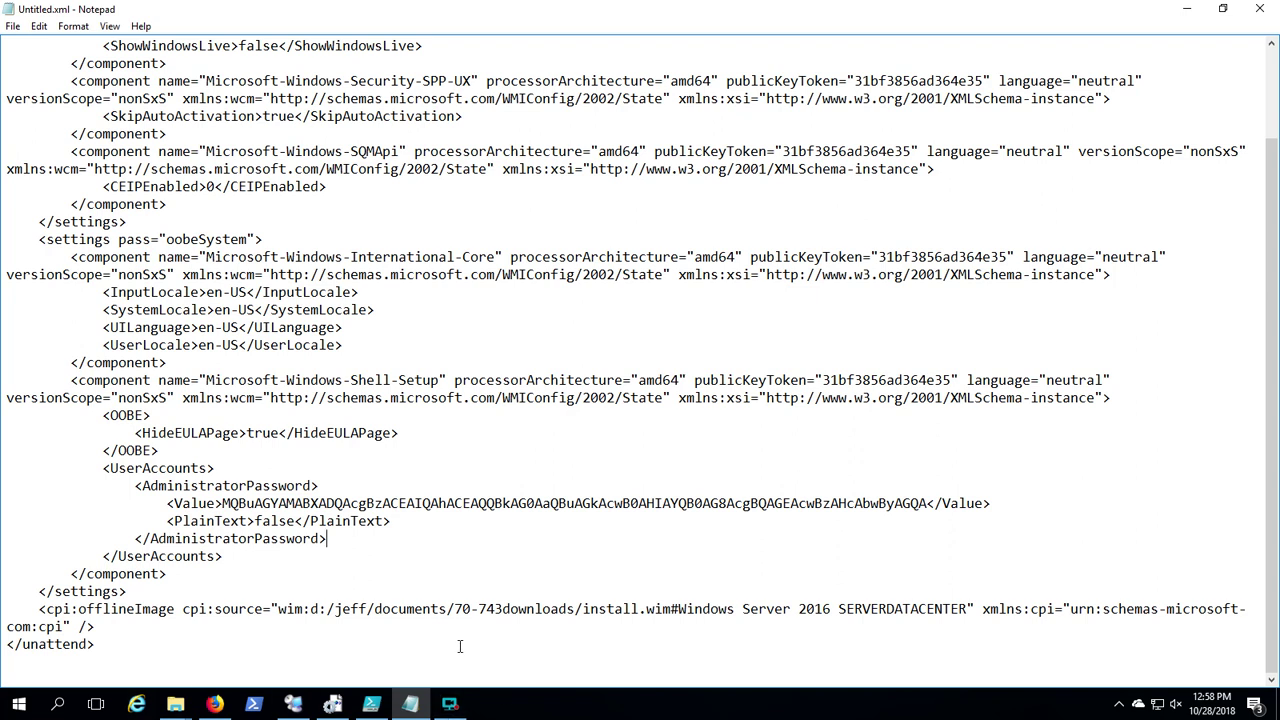
drag(121, 629, 3, 611)
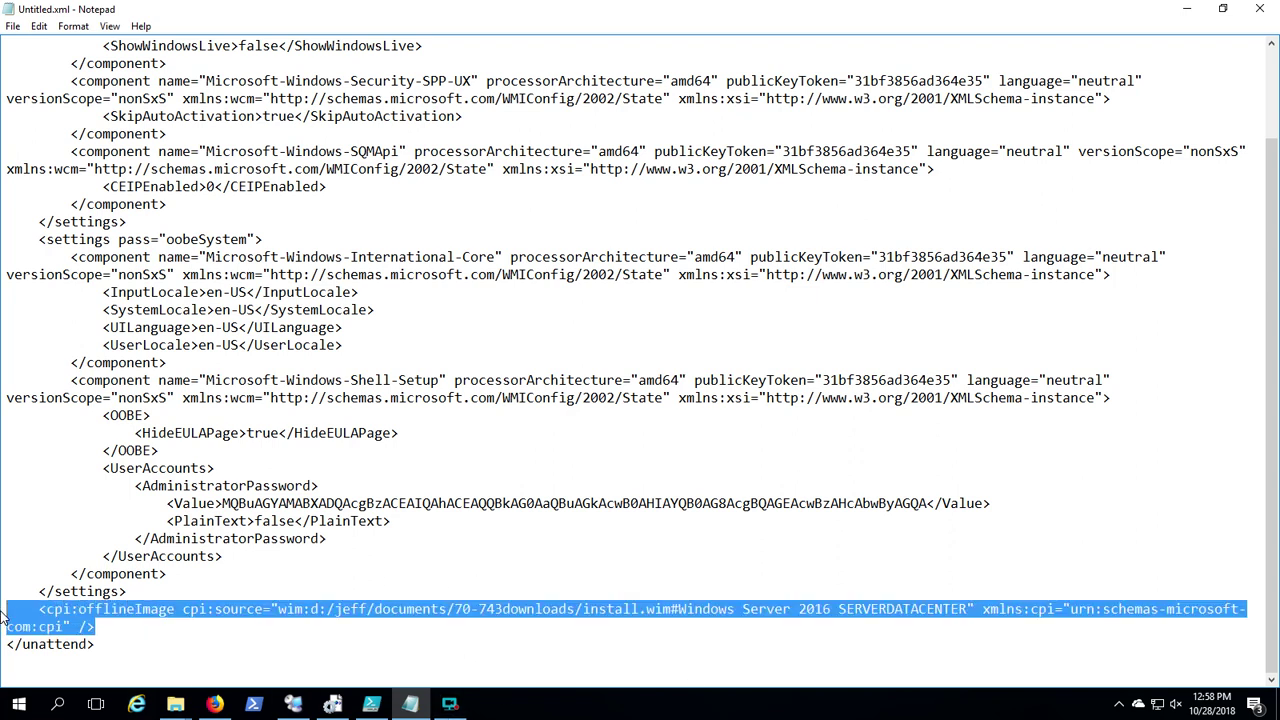
key(BackSpace)
key(BackSpace)
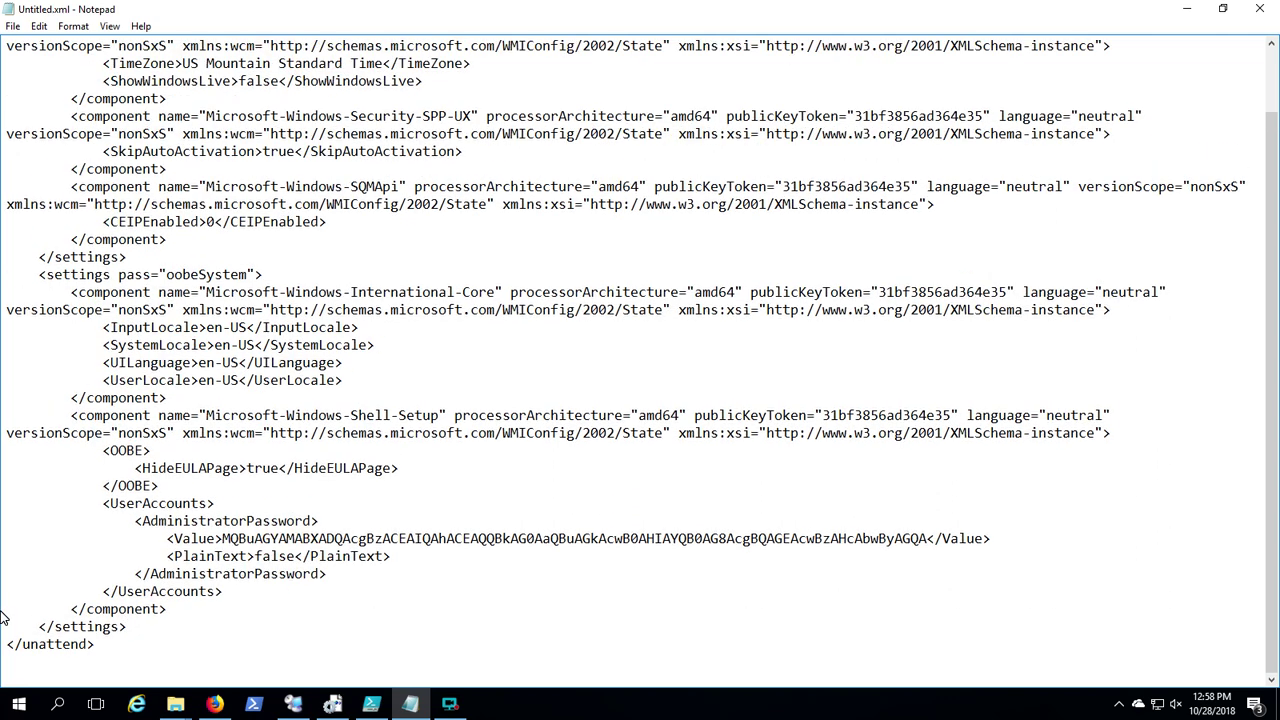
Step: Compare the XML with the Server Fault answer in Firefox, and close Untitled.xml in Notepad
click(220, 705)
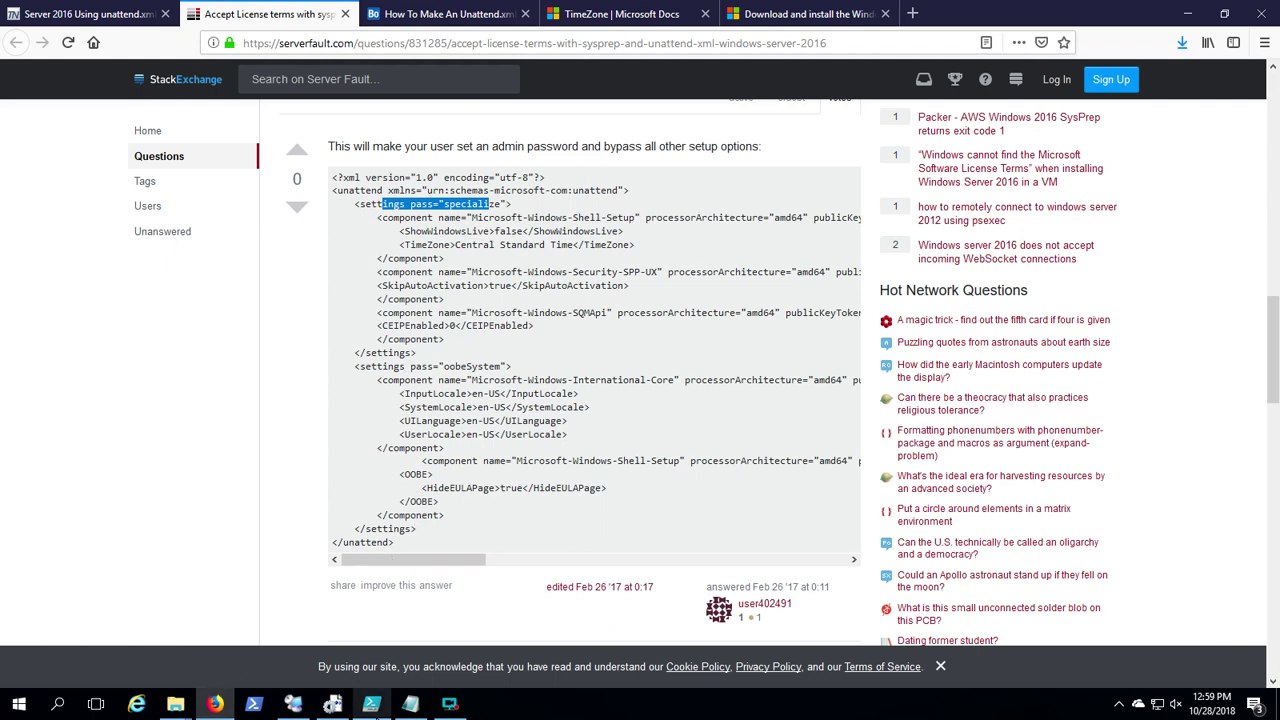
click(410, 704)
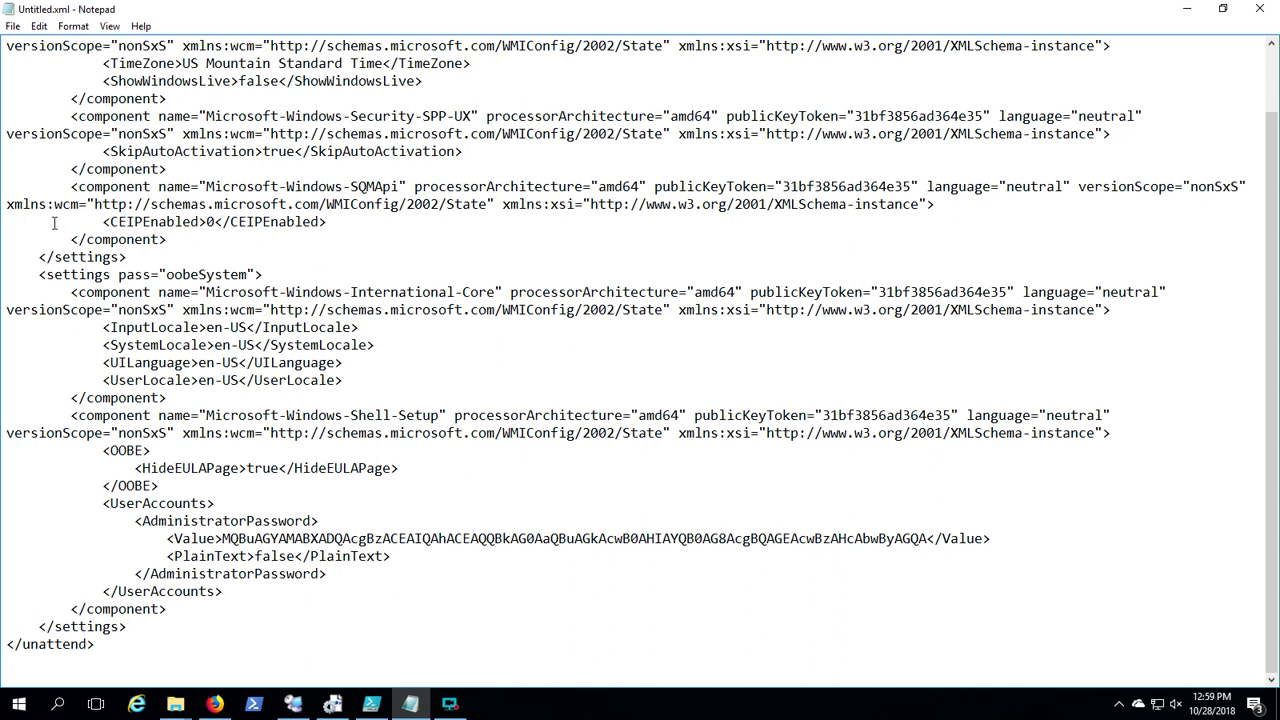
click(1259, 10)
click(652, 362)
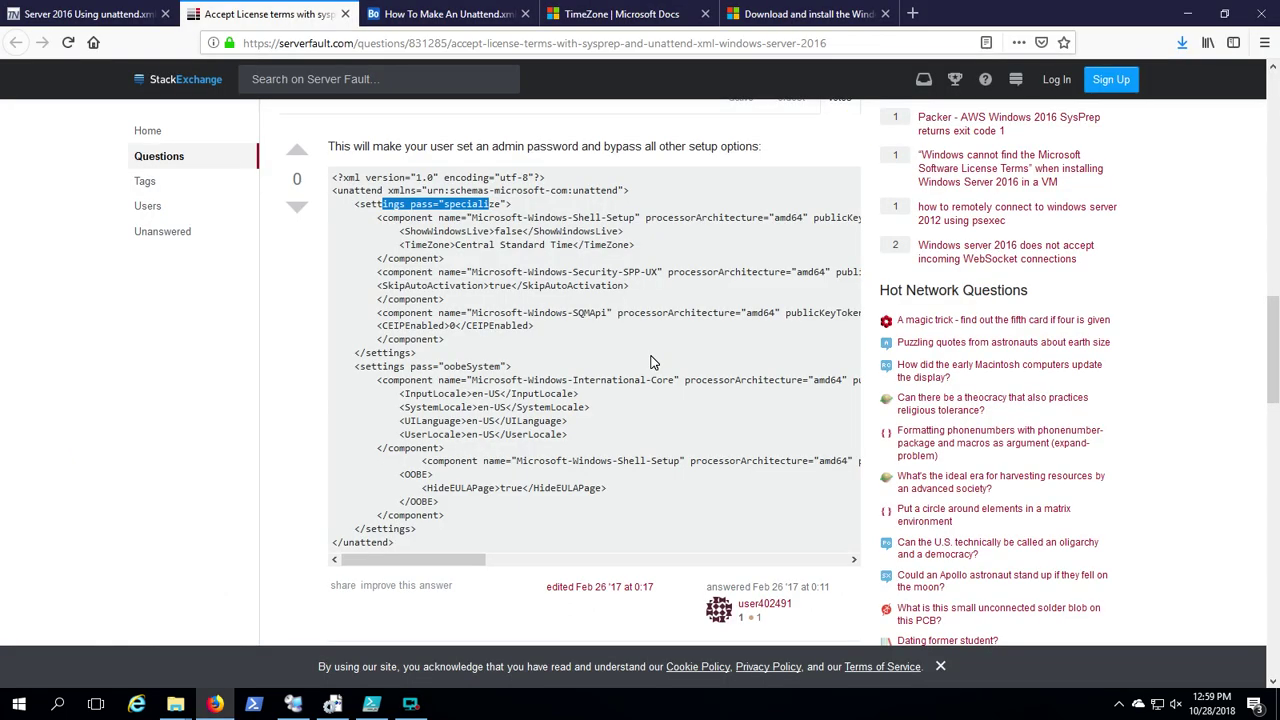
Step: Switch to Remote Desktop Connection Manager and show the available actions for the base2016 virtual machine in Hyper-V Manager
click(1187, 14)
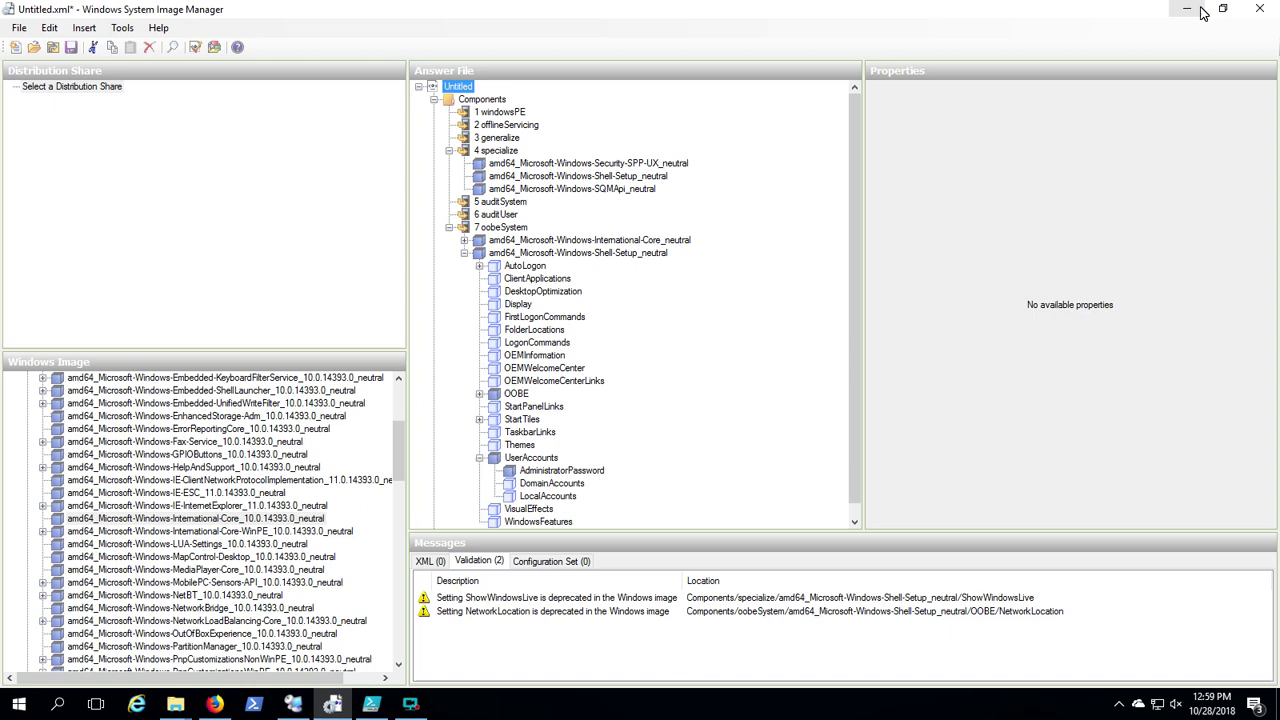
click(291, 706)
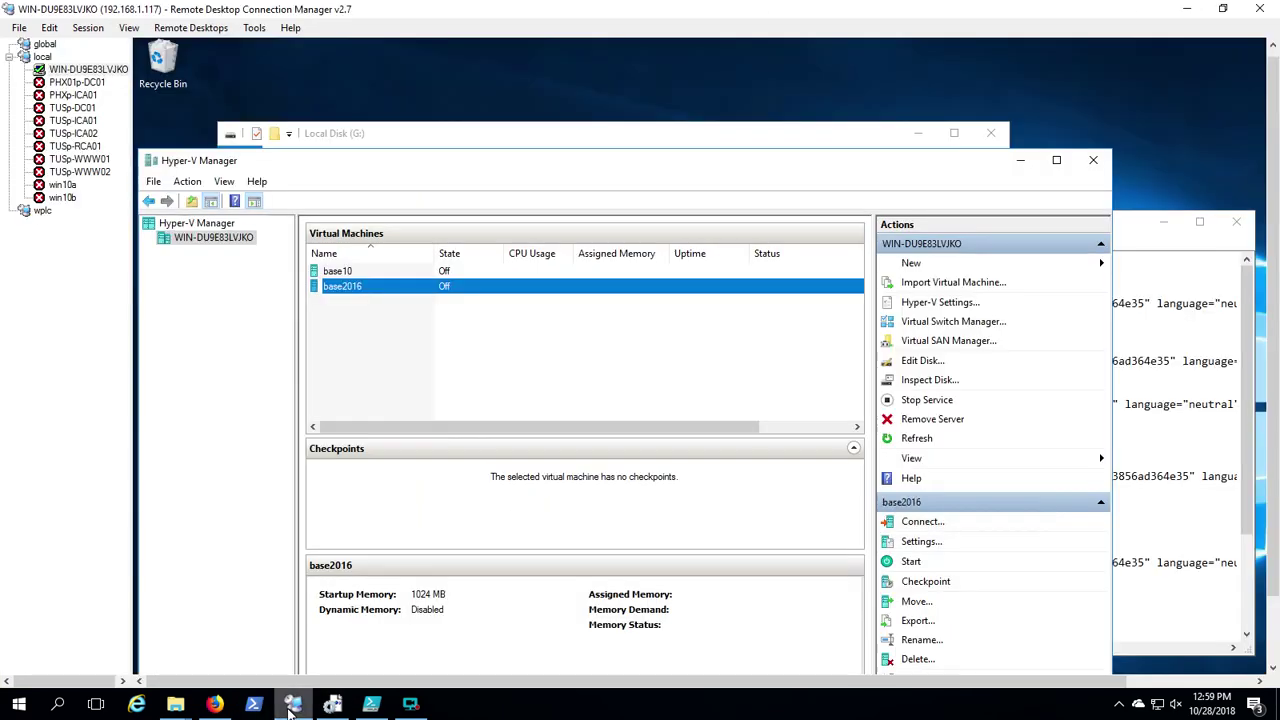
right_click(357, 288)
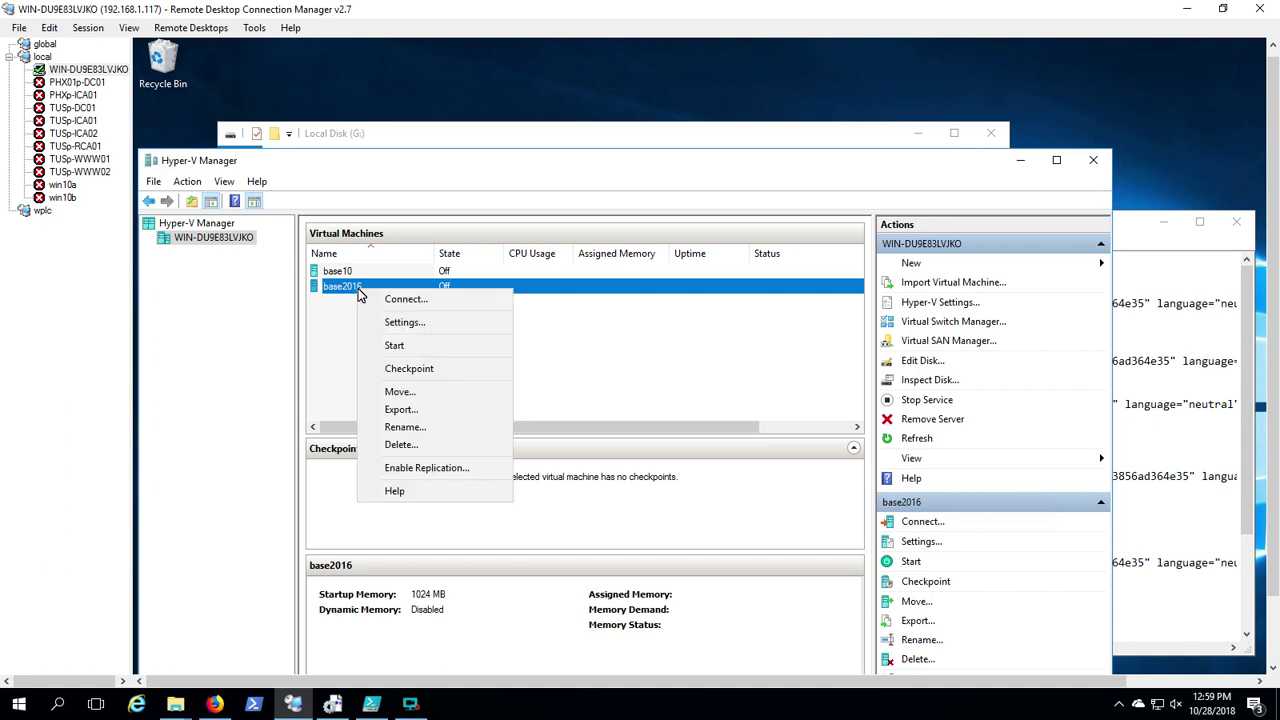
click(1272, 622)
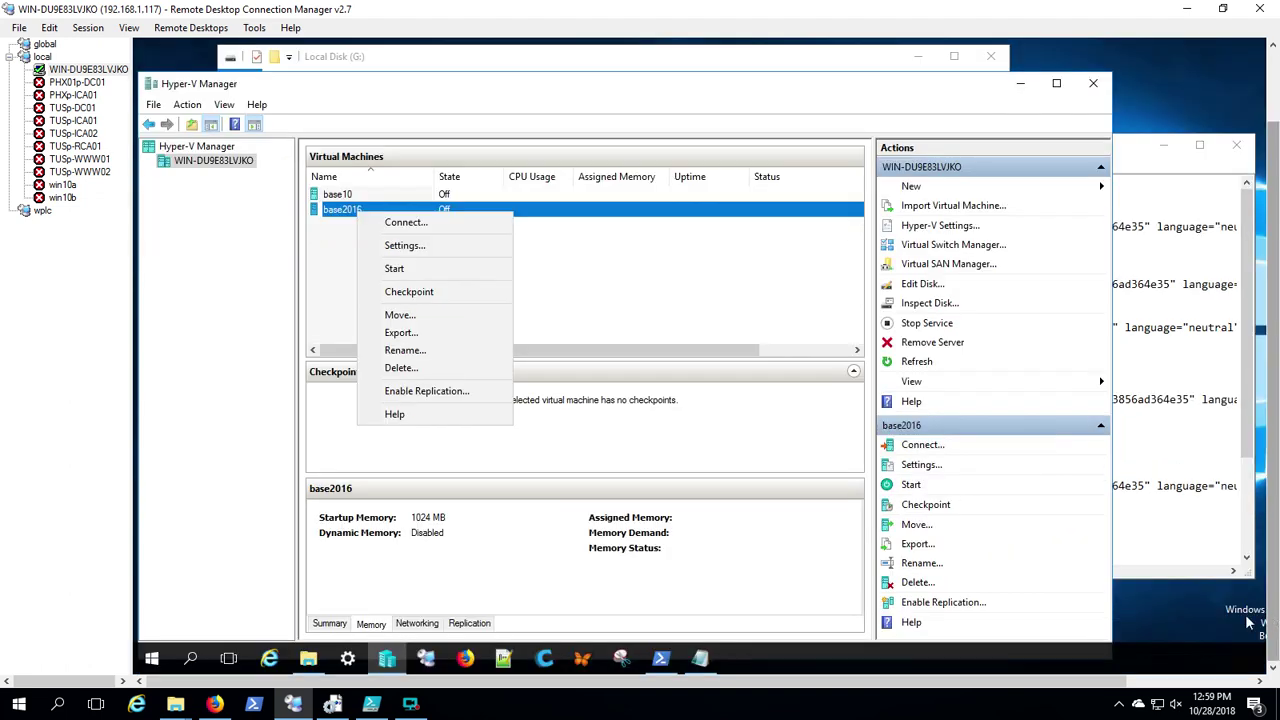
Step: Open Unattend.xml from the root of Local Disk (G:) in the remote session and review its passes through the AdministratorPassword entry
click(318, 660)
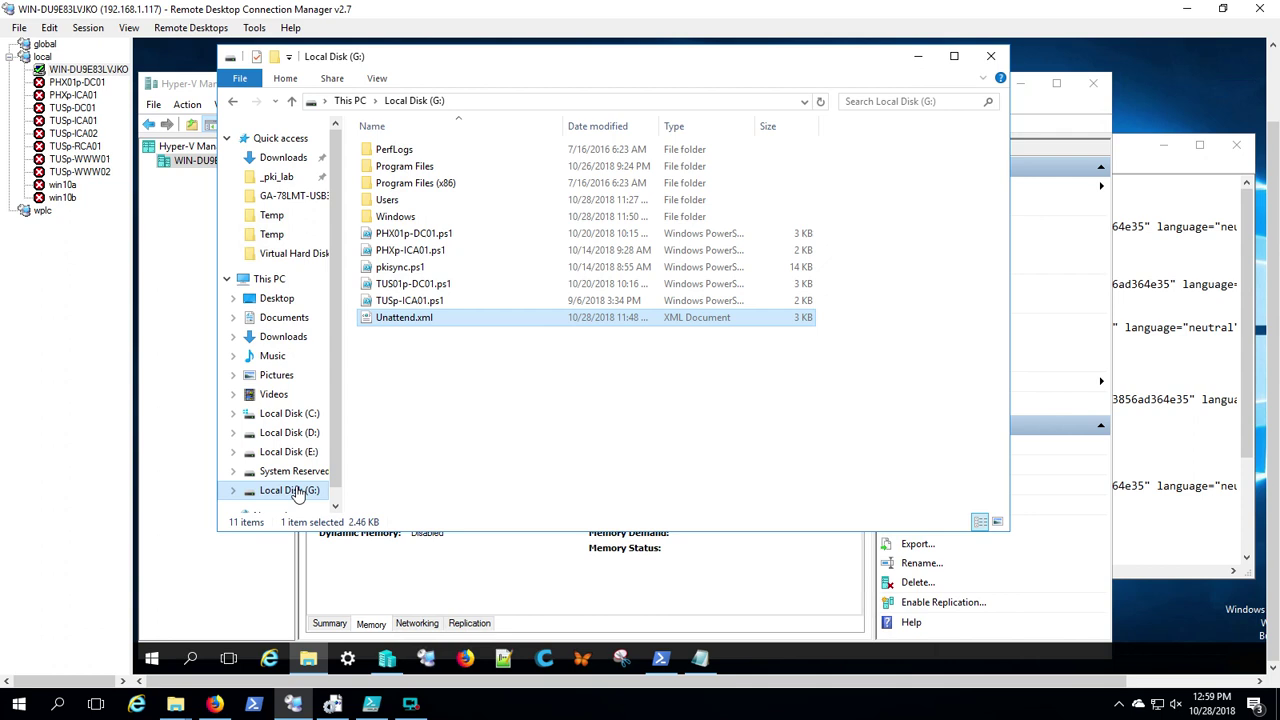
click(293, 492)
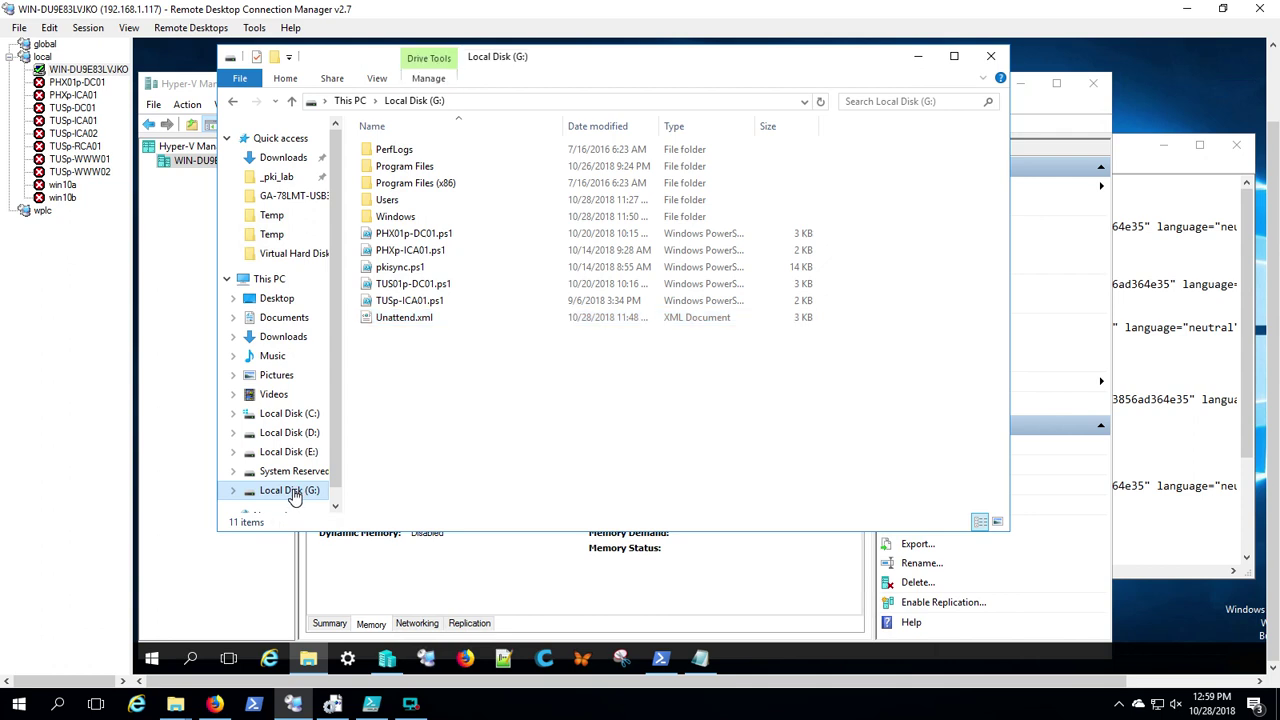
double_click(400, 317)
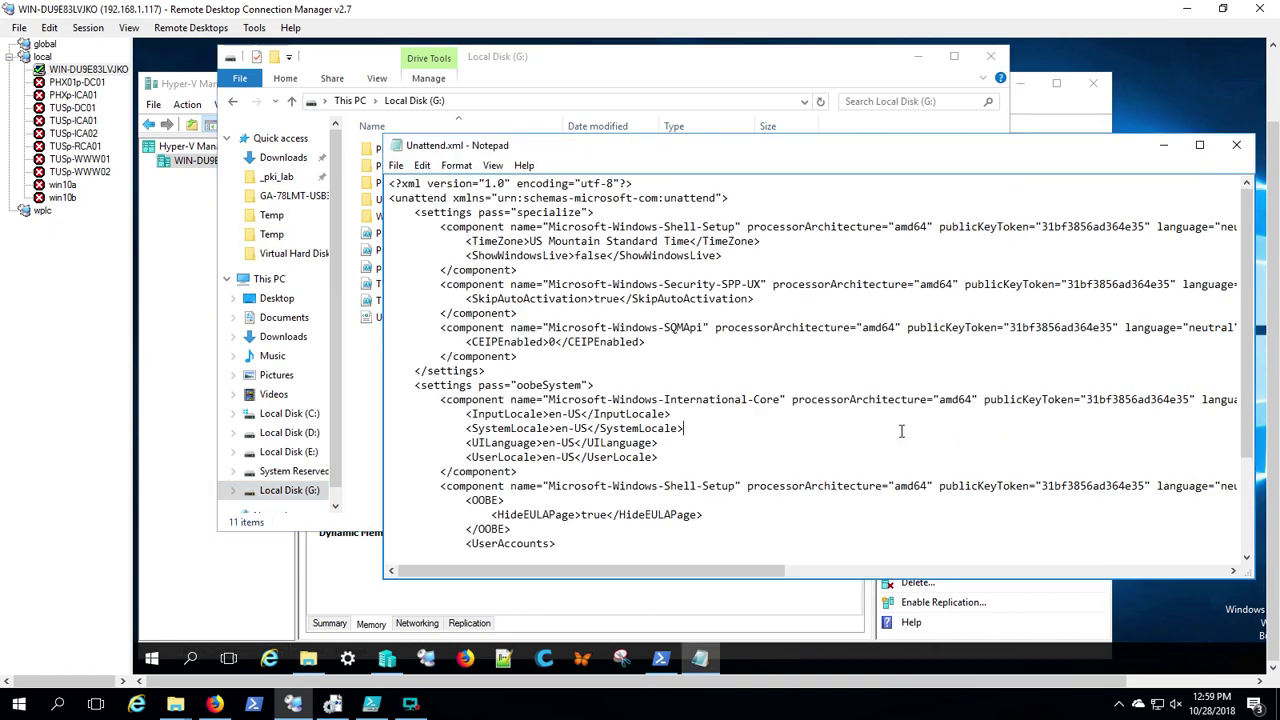
click(903, 431)
scroll(717, 413, down, 3)
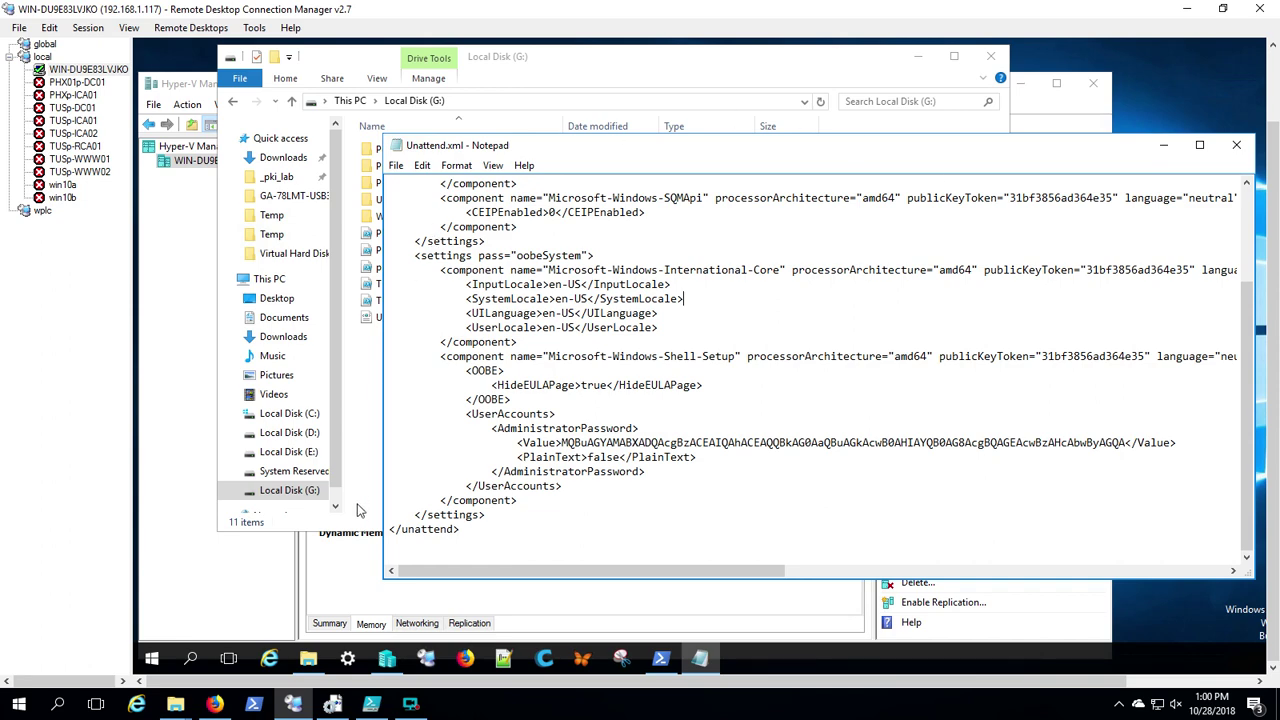
Step: Switch to the TechNet forum thread in Firefox to examine the sysprep command that references C:\unattend.xml
click(215, 704)
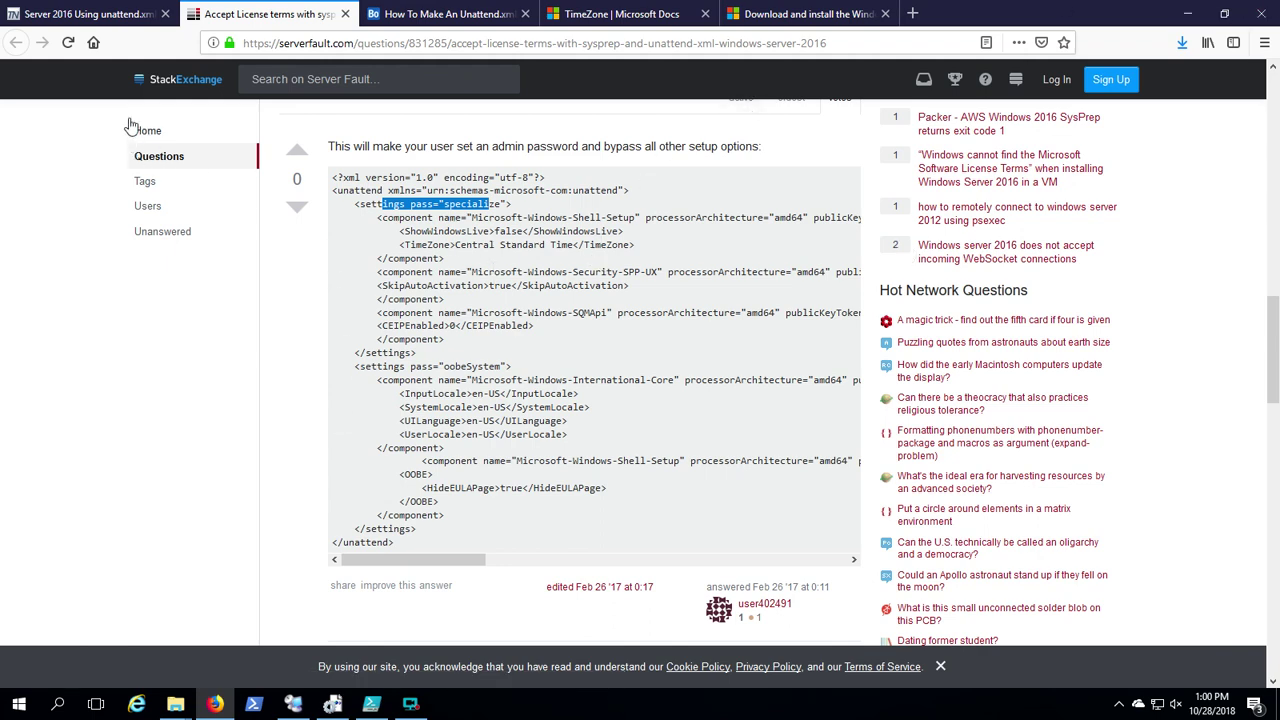
click(88, 14)
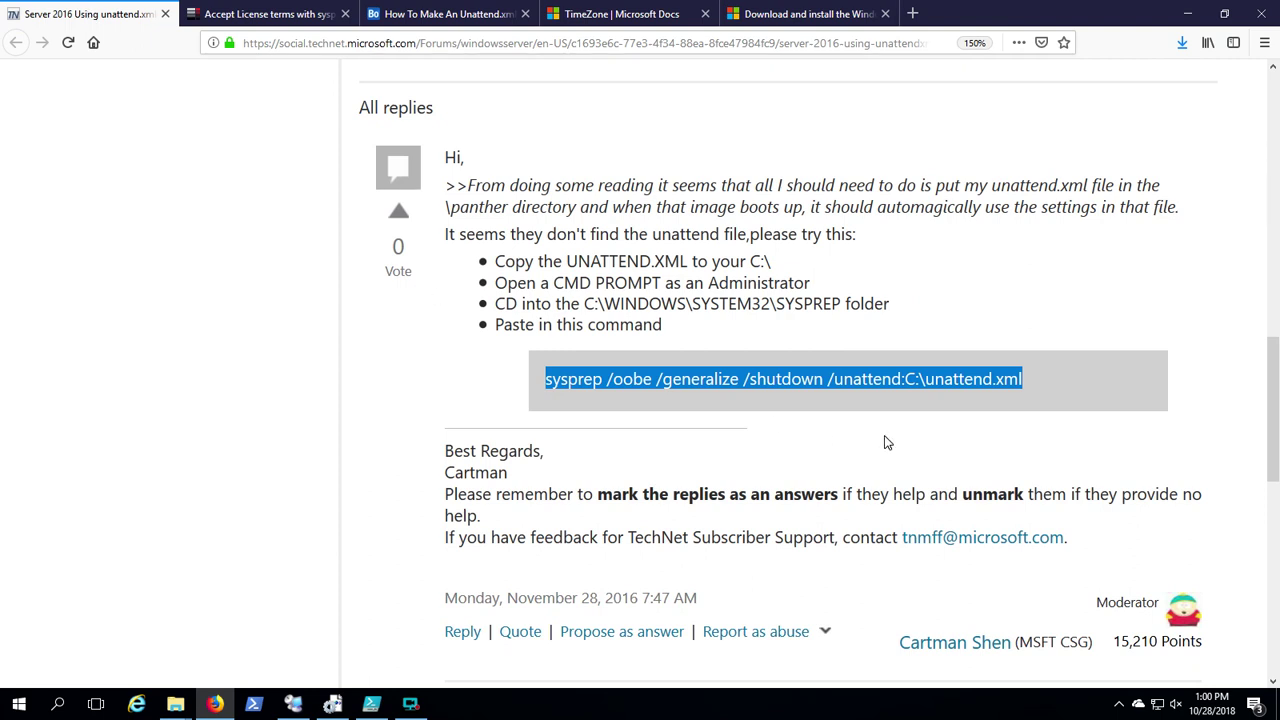